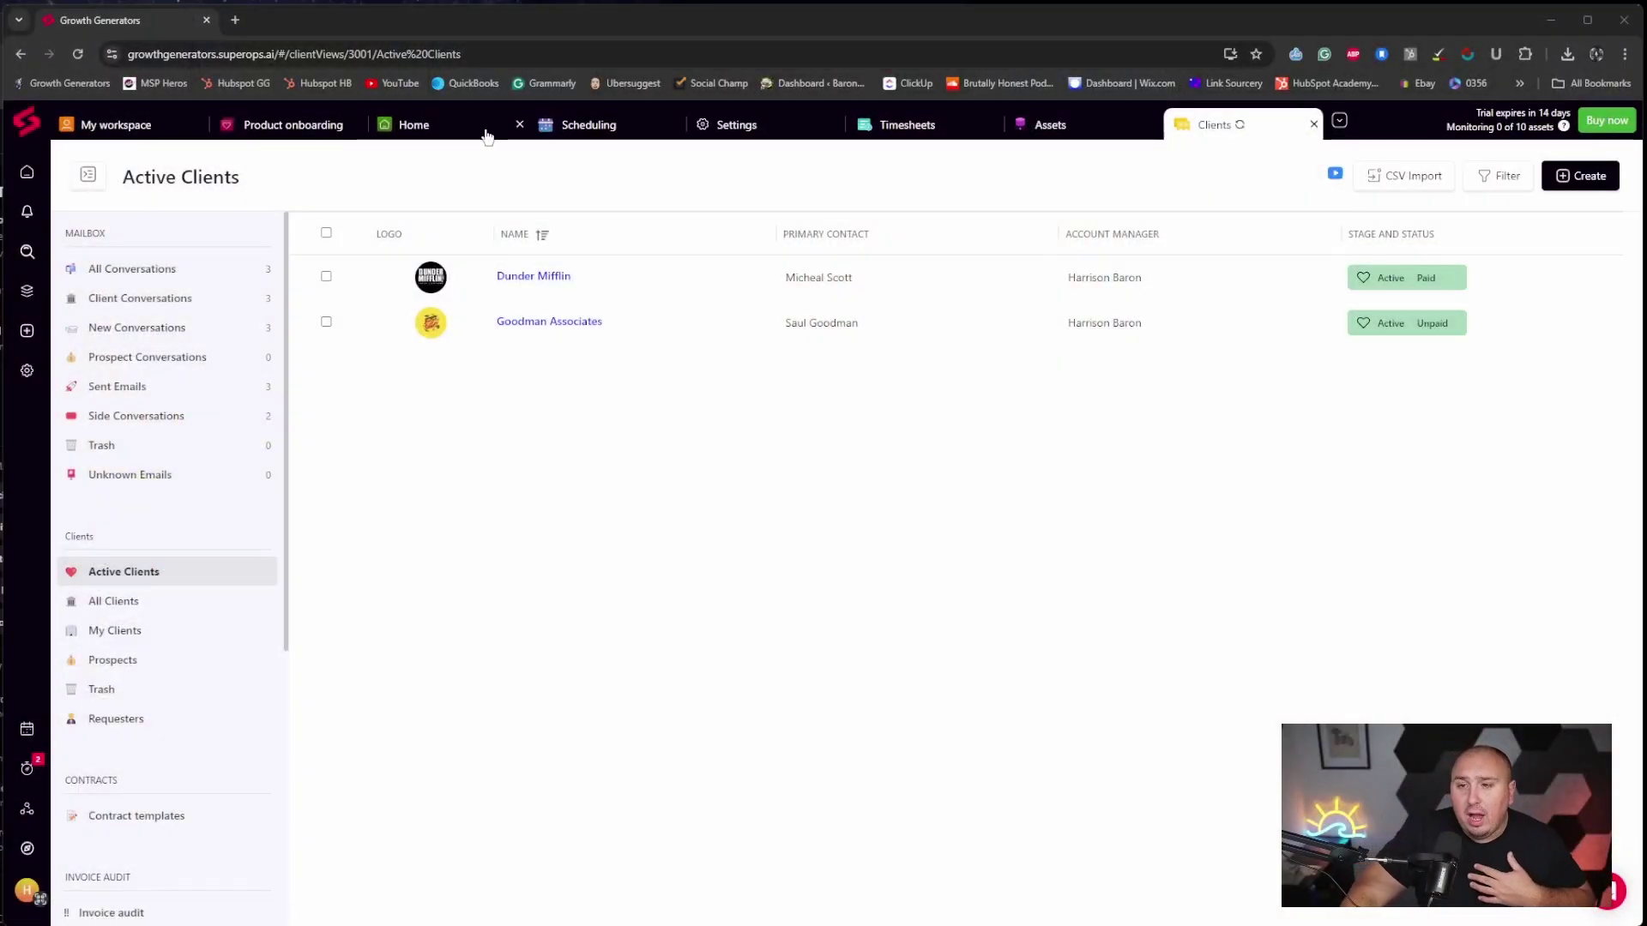
Open the Home dashboard, move its tab to the first position, and browse its alert and ticket widgets.
left_click(456, 131)
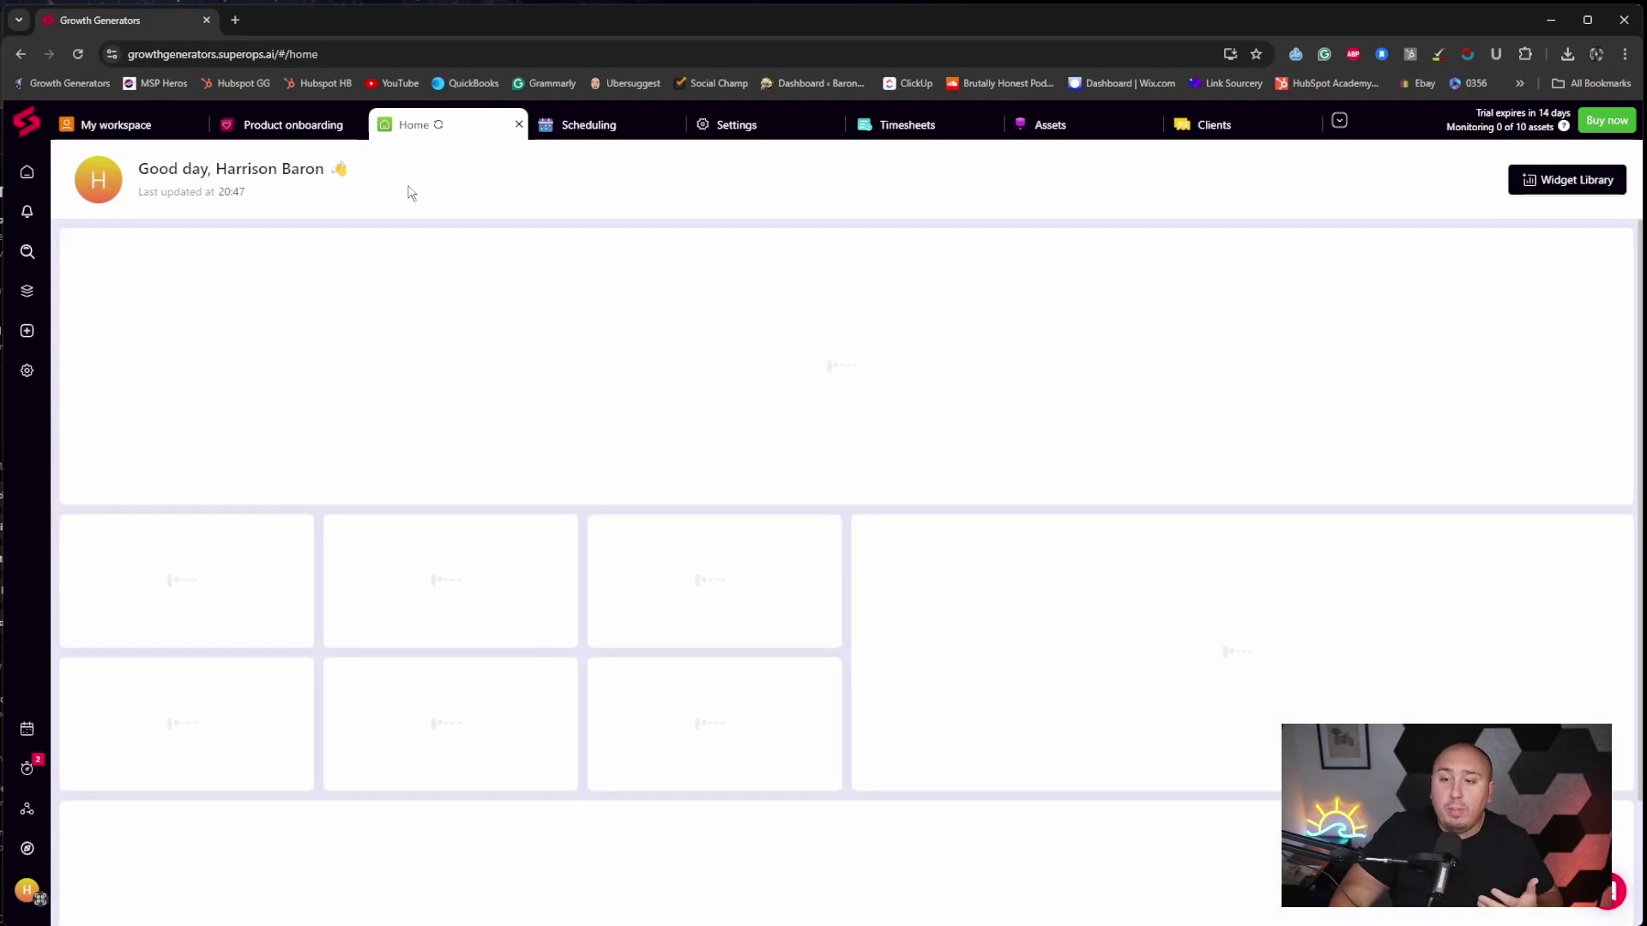
left_click_drag(397, 133, 172, 131)
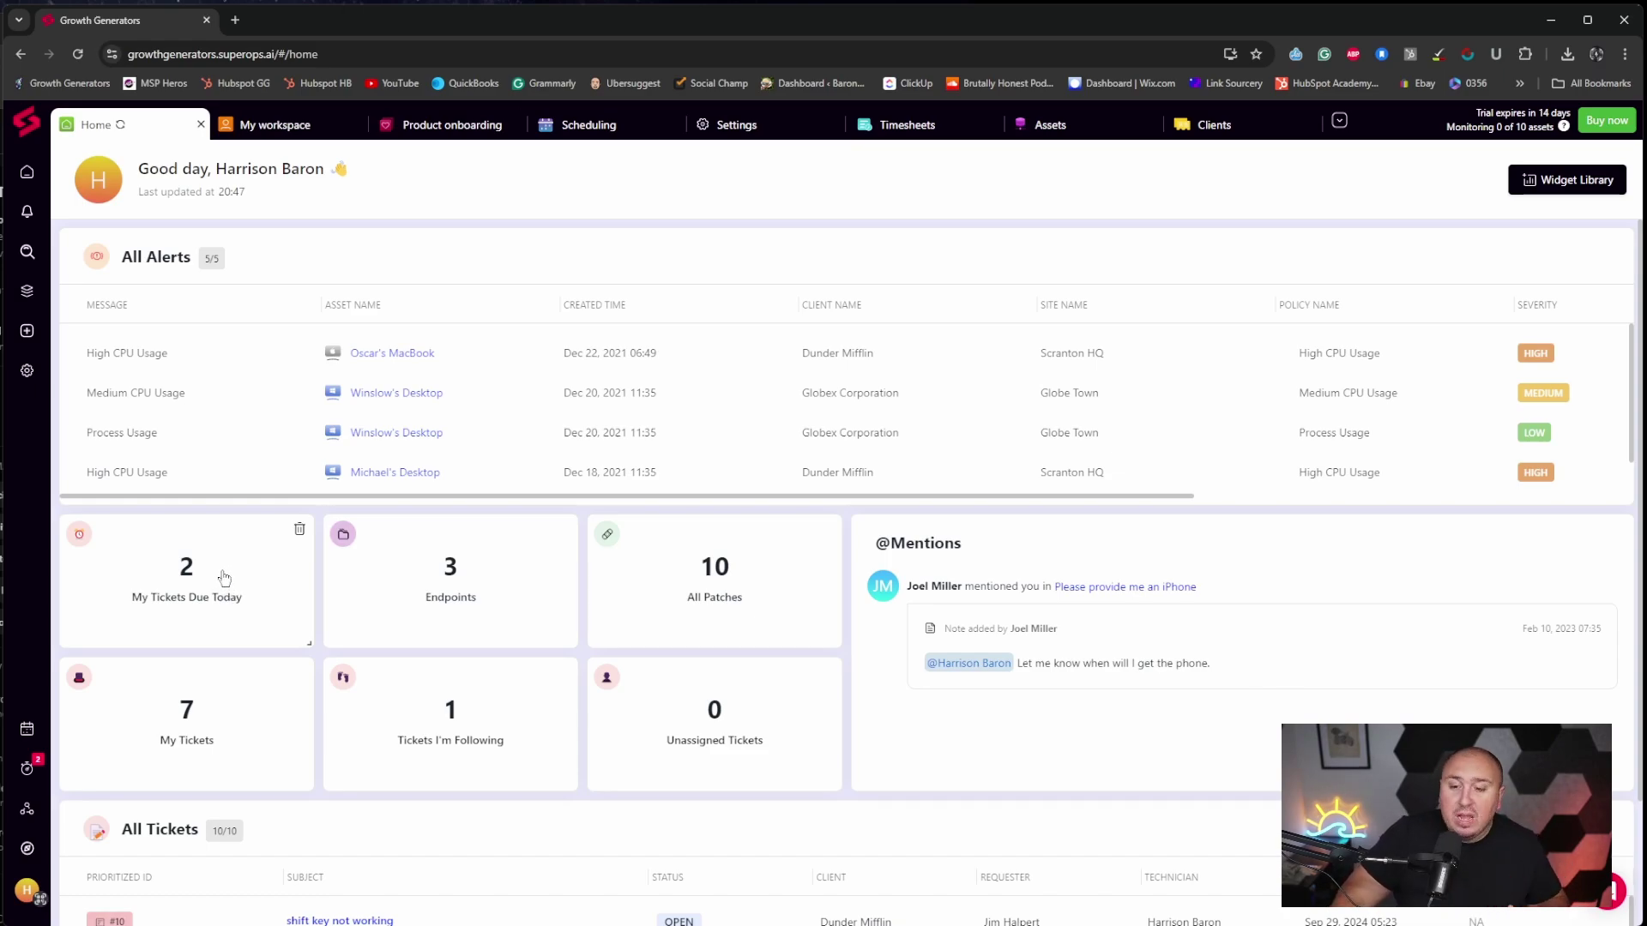
scroll(383, 581, "down", 2)
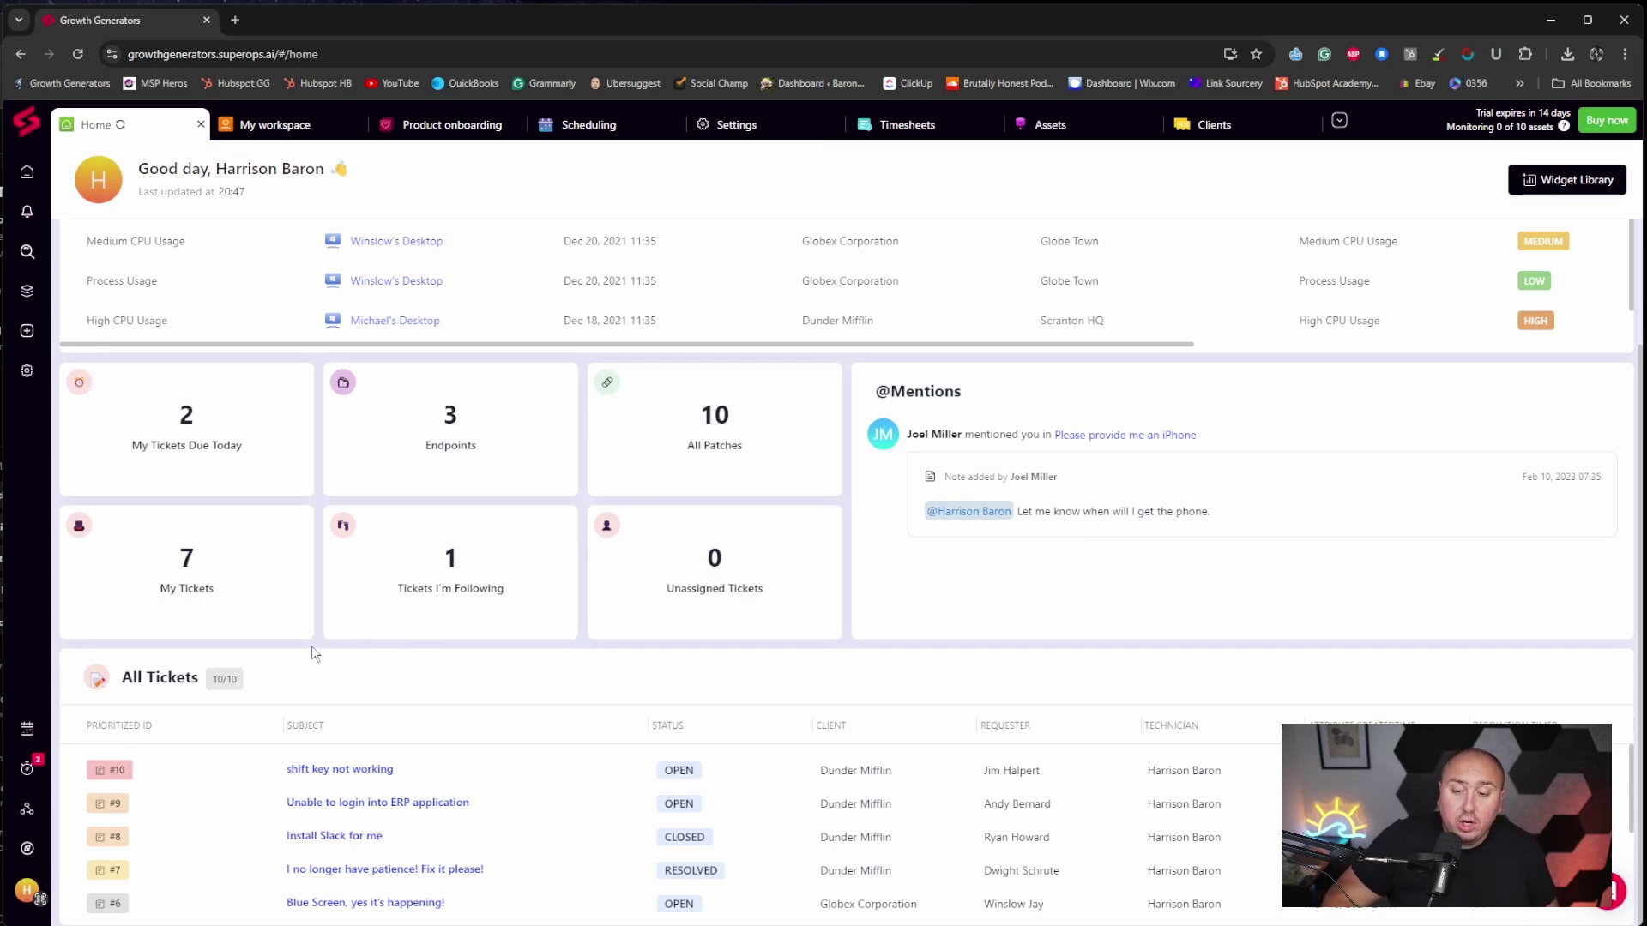
scroll(143, 730, "down", 3)
scroll(143, 730, "up", 3)
scroll(415, 764, "up", 1)
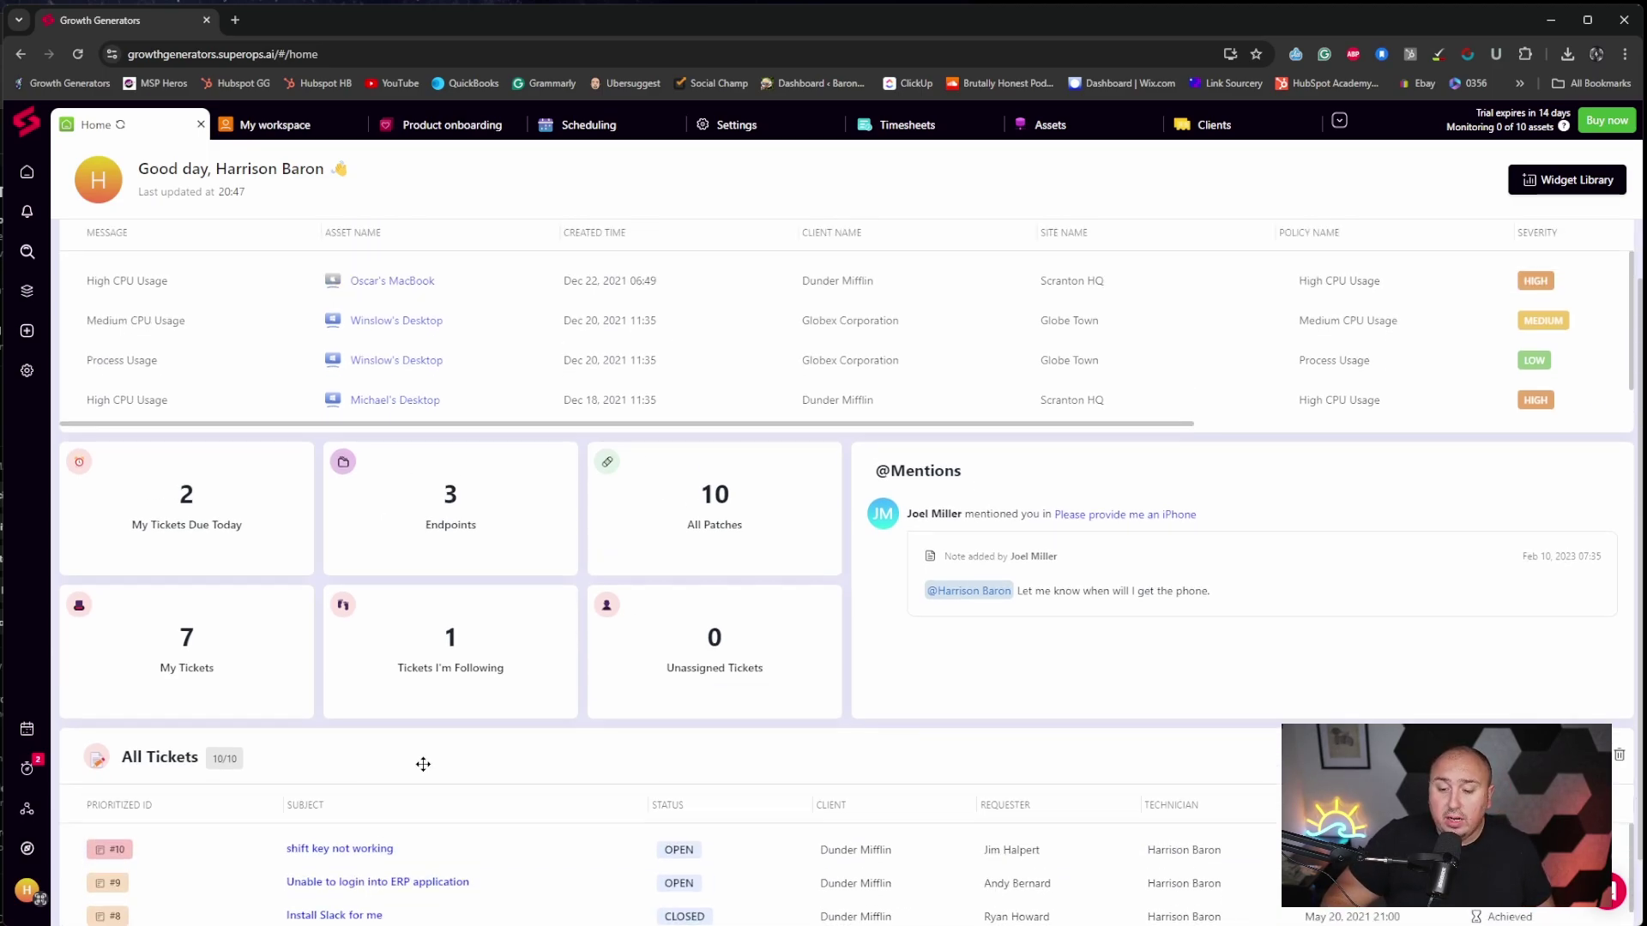
scroll(572, 704, "down", 1)
mouse_move(353, 810)
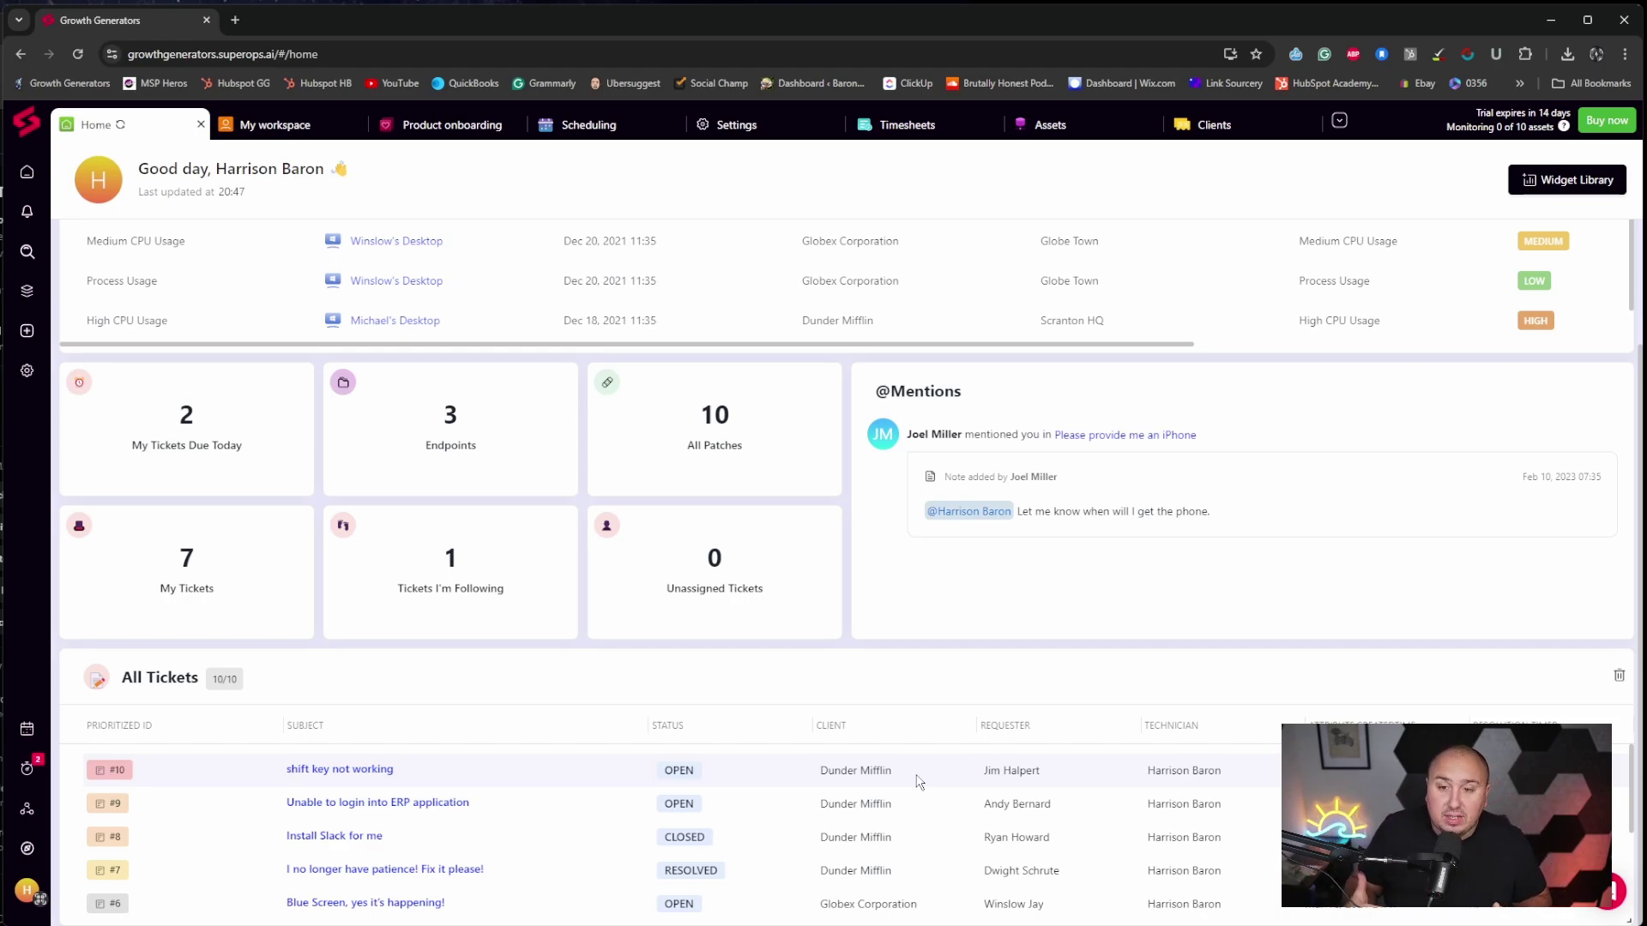
scroll(1072, 661, "up", 2)
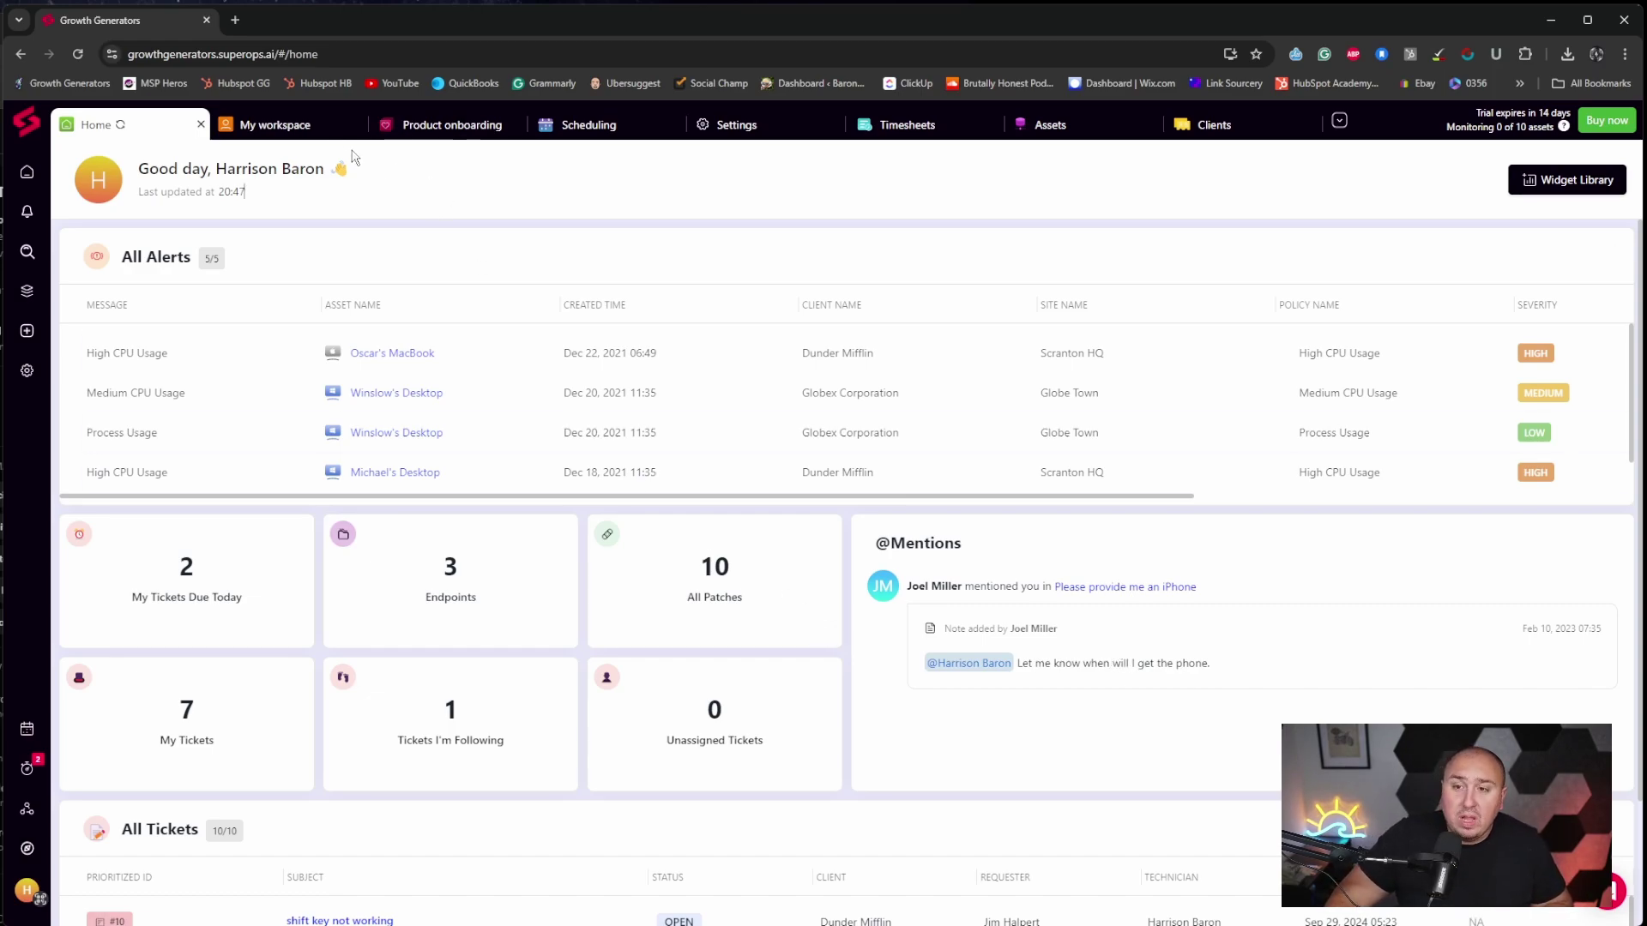
Show the 12-task All Tasks list in My workspace with a wider Associated Ticket/Project column.
left_click(283, 126)
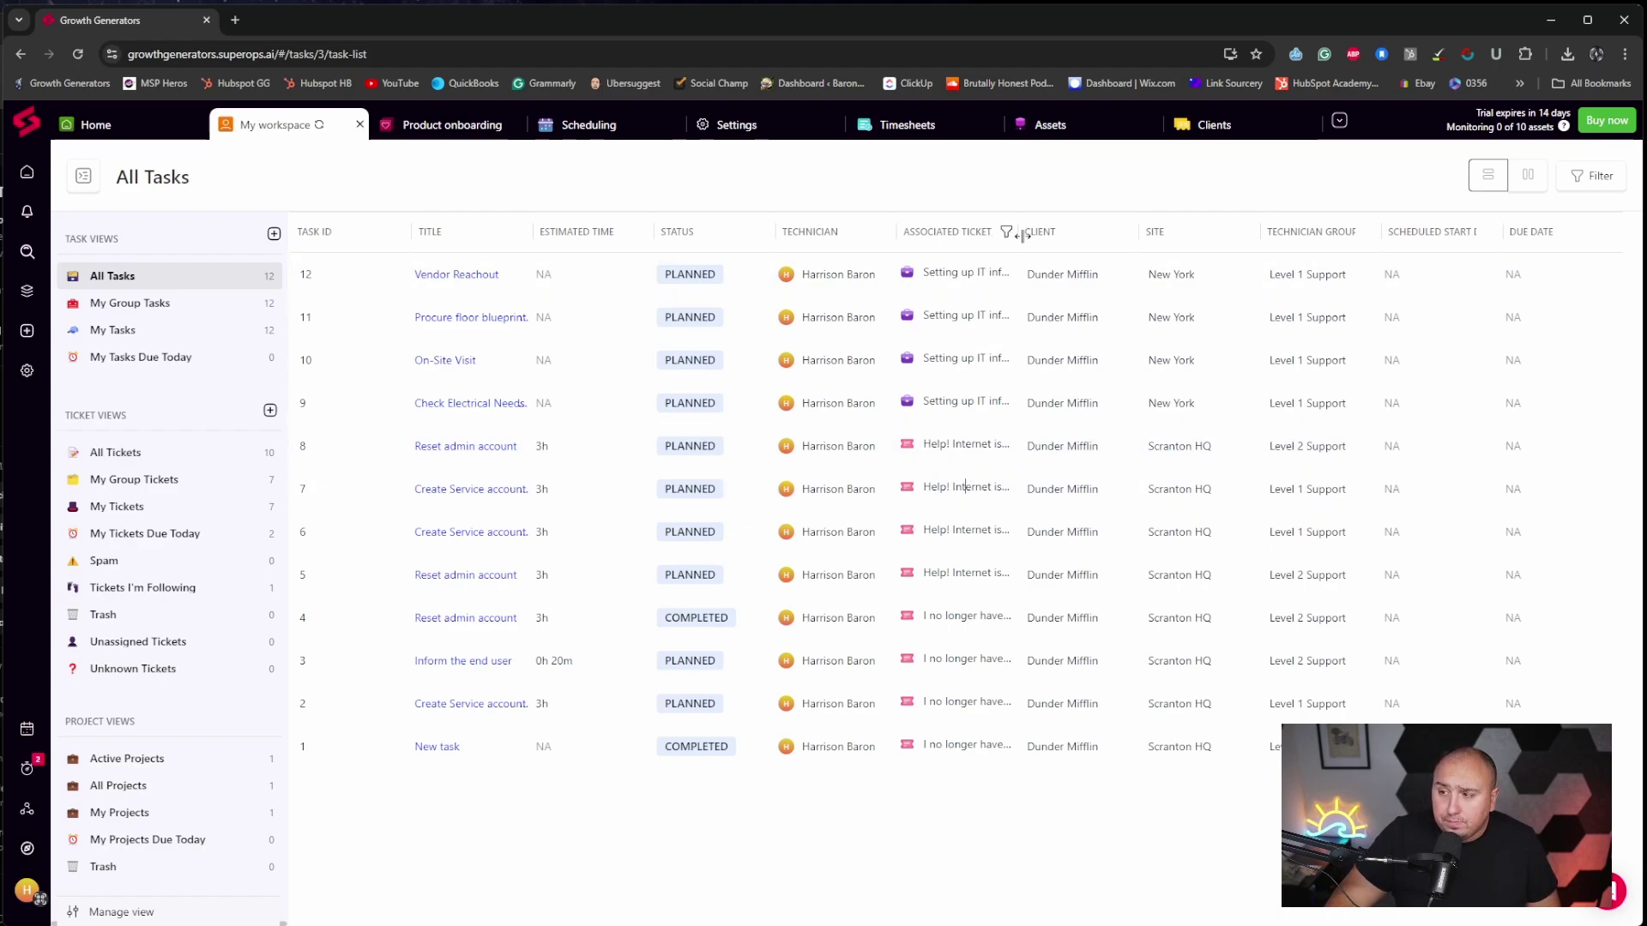
left_click_drag(1019, 230, 1158, 230)
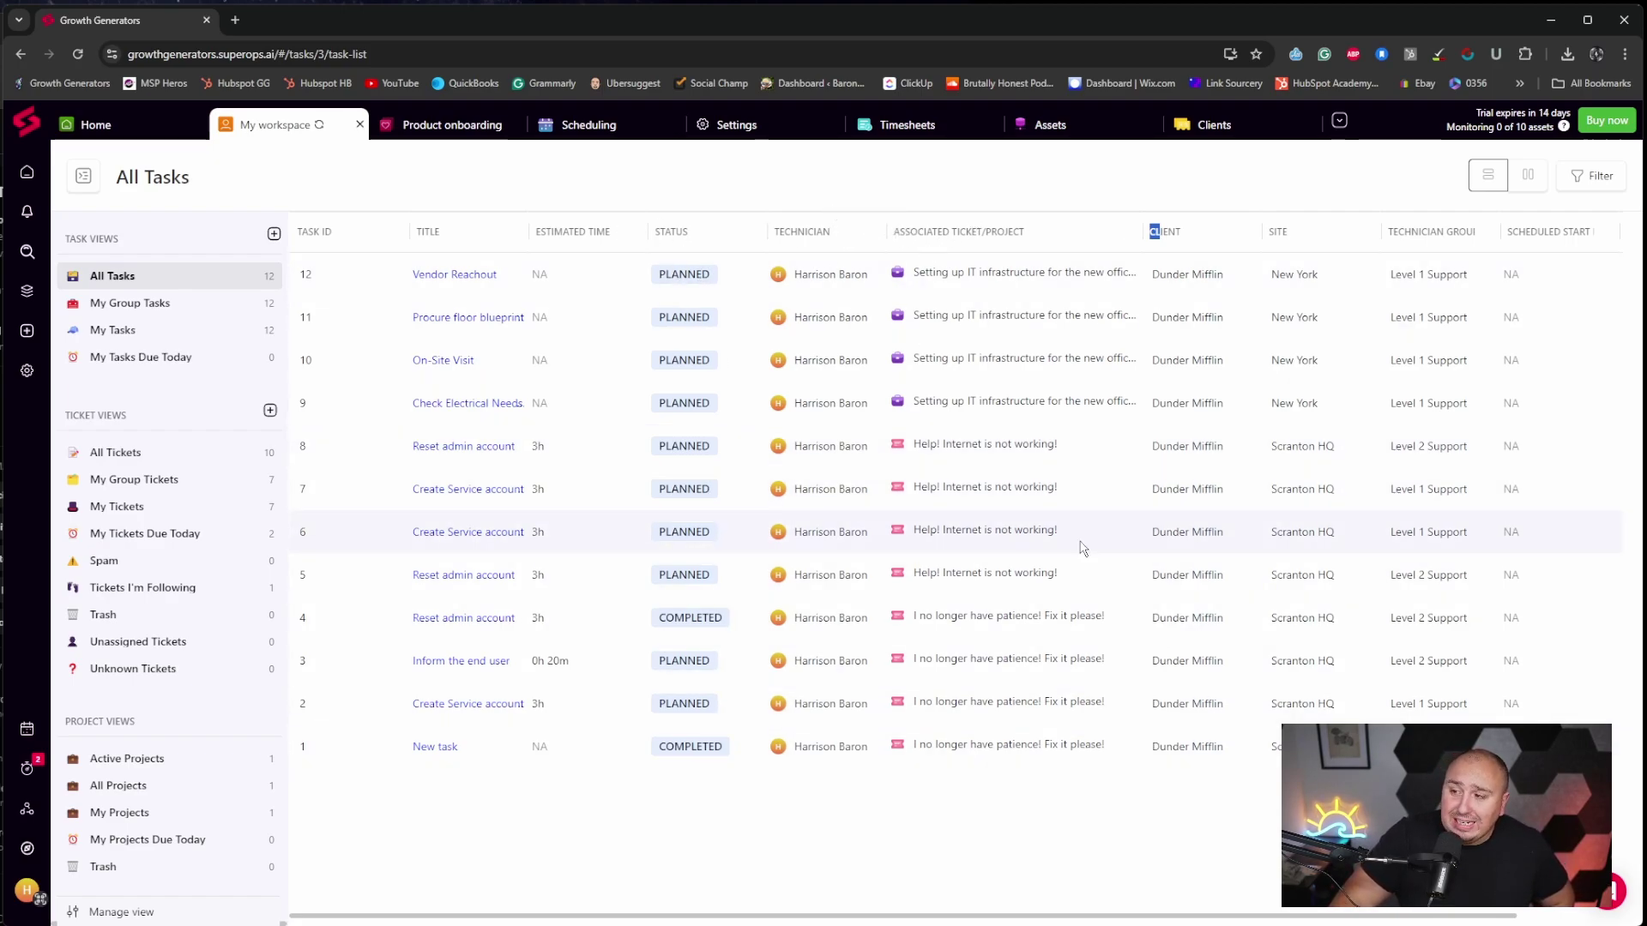
left_click(1187, 276)
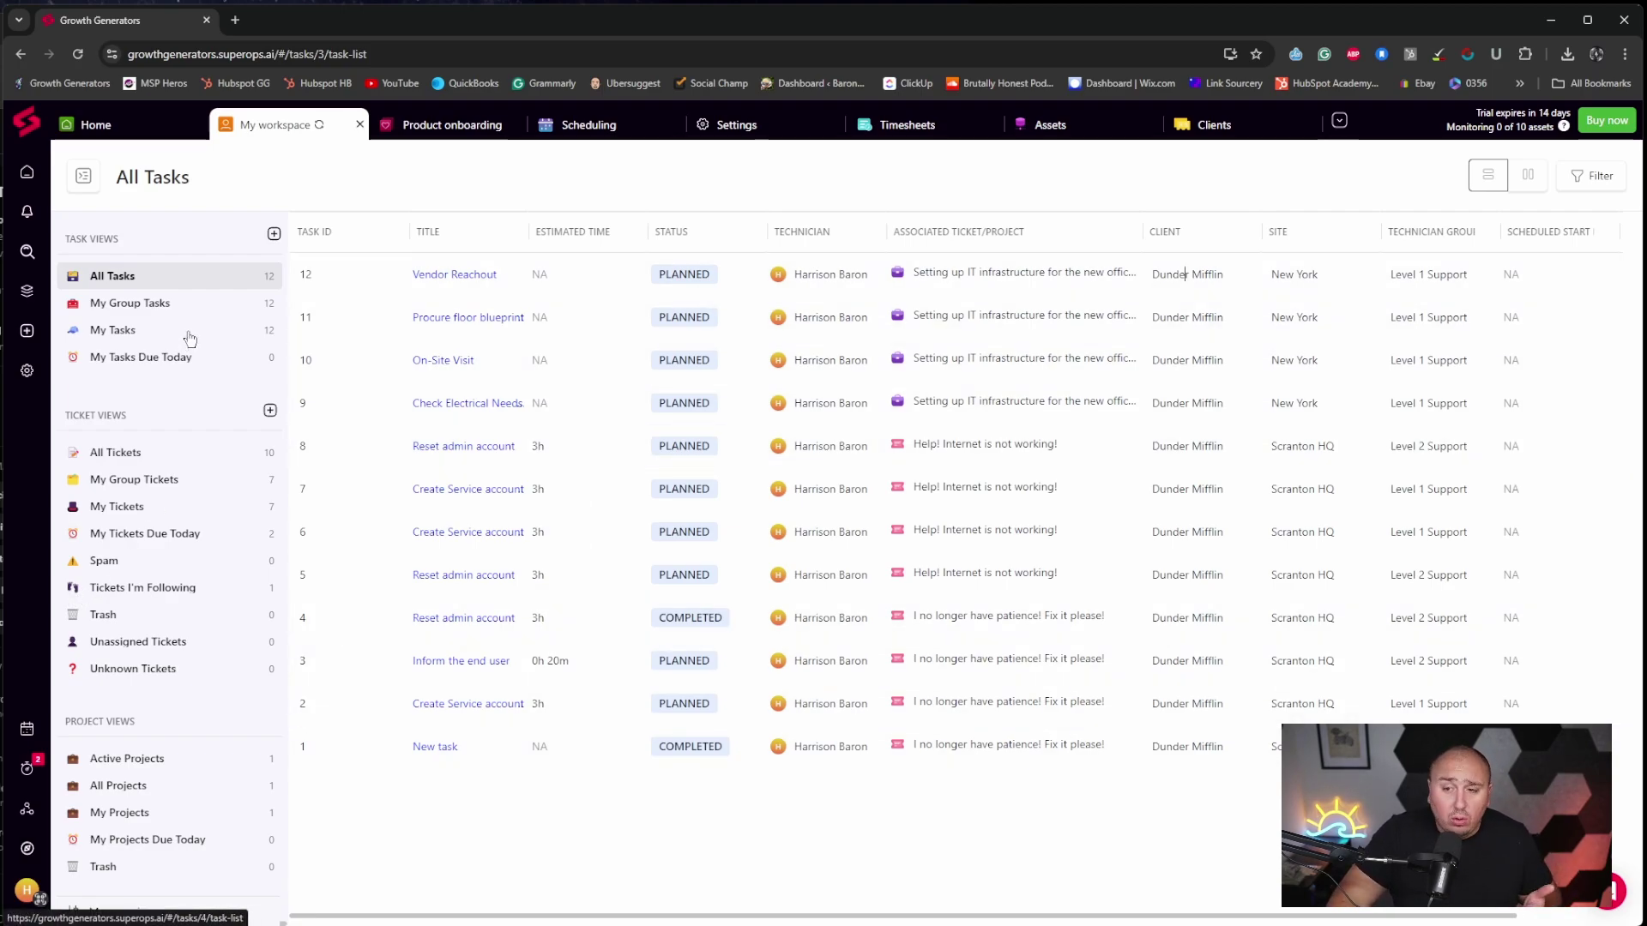
View My Group Tasks and All Tickets, narrow to the 2 tickets due today, then open Product onboarding.
left_click(154, 304)
left_click(158, 464)
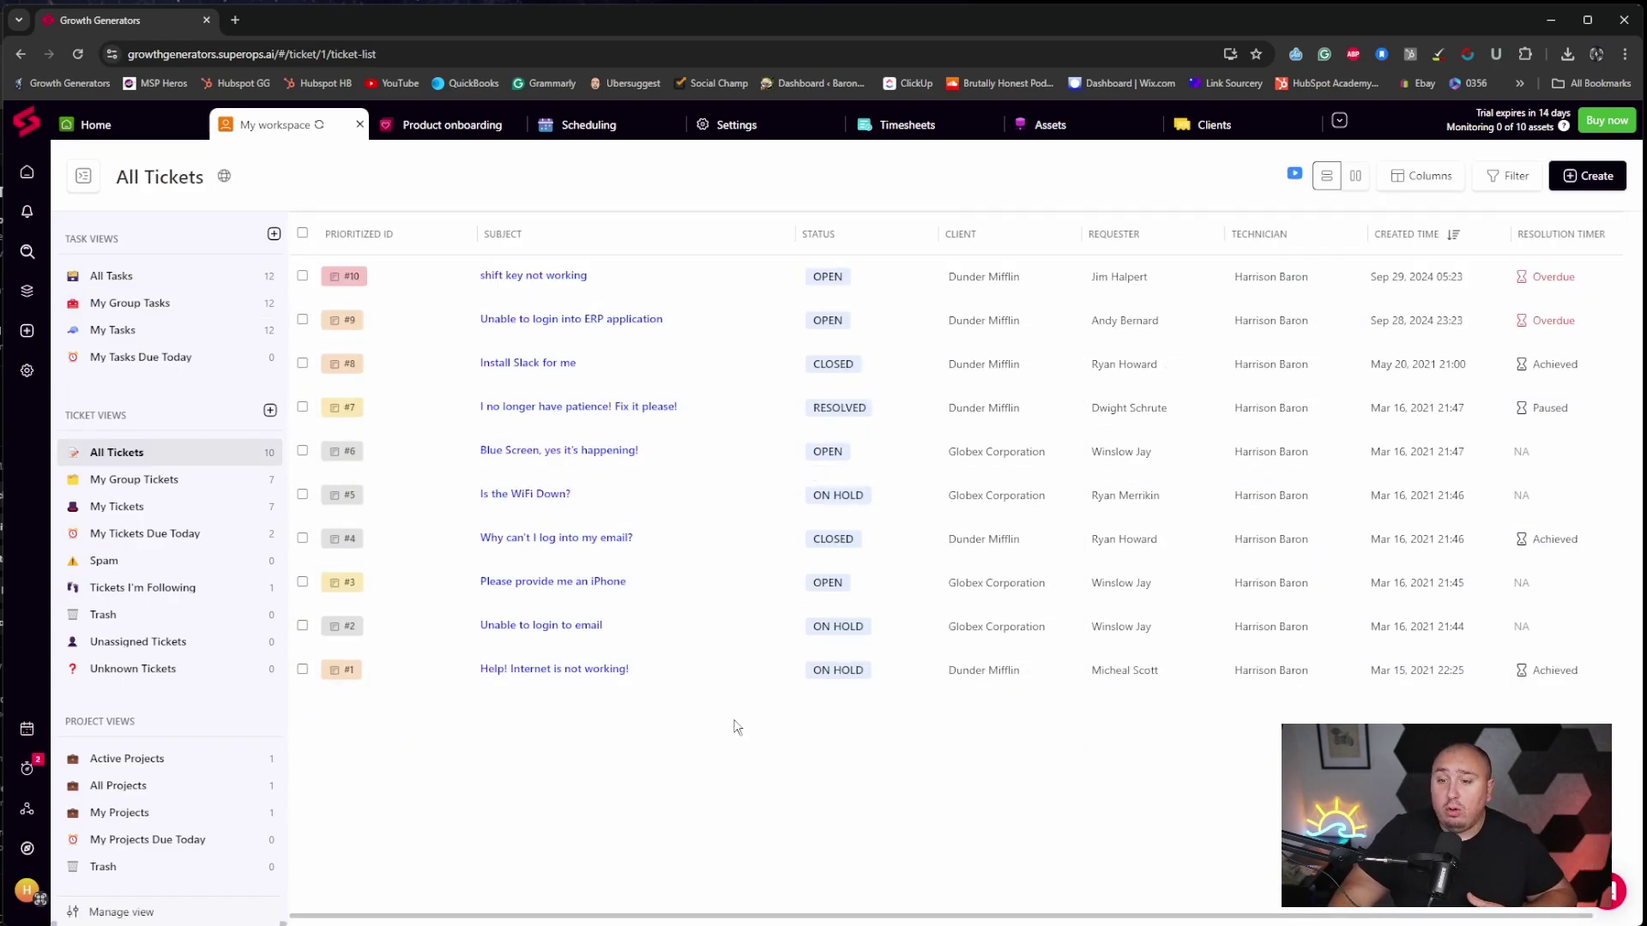
left_click(182, 537)
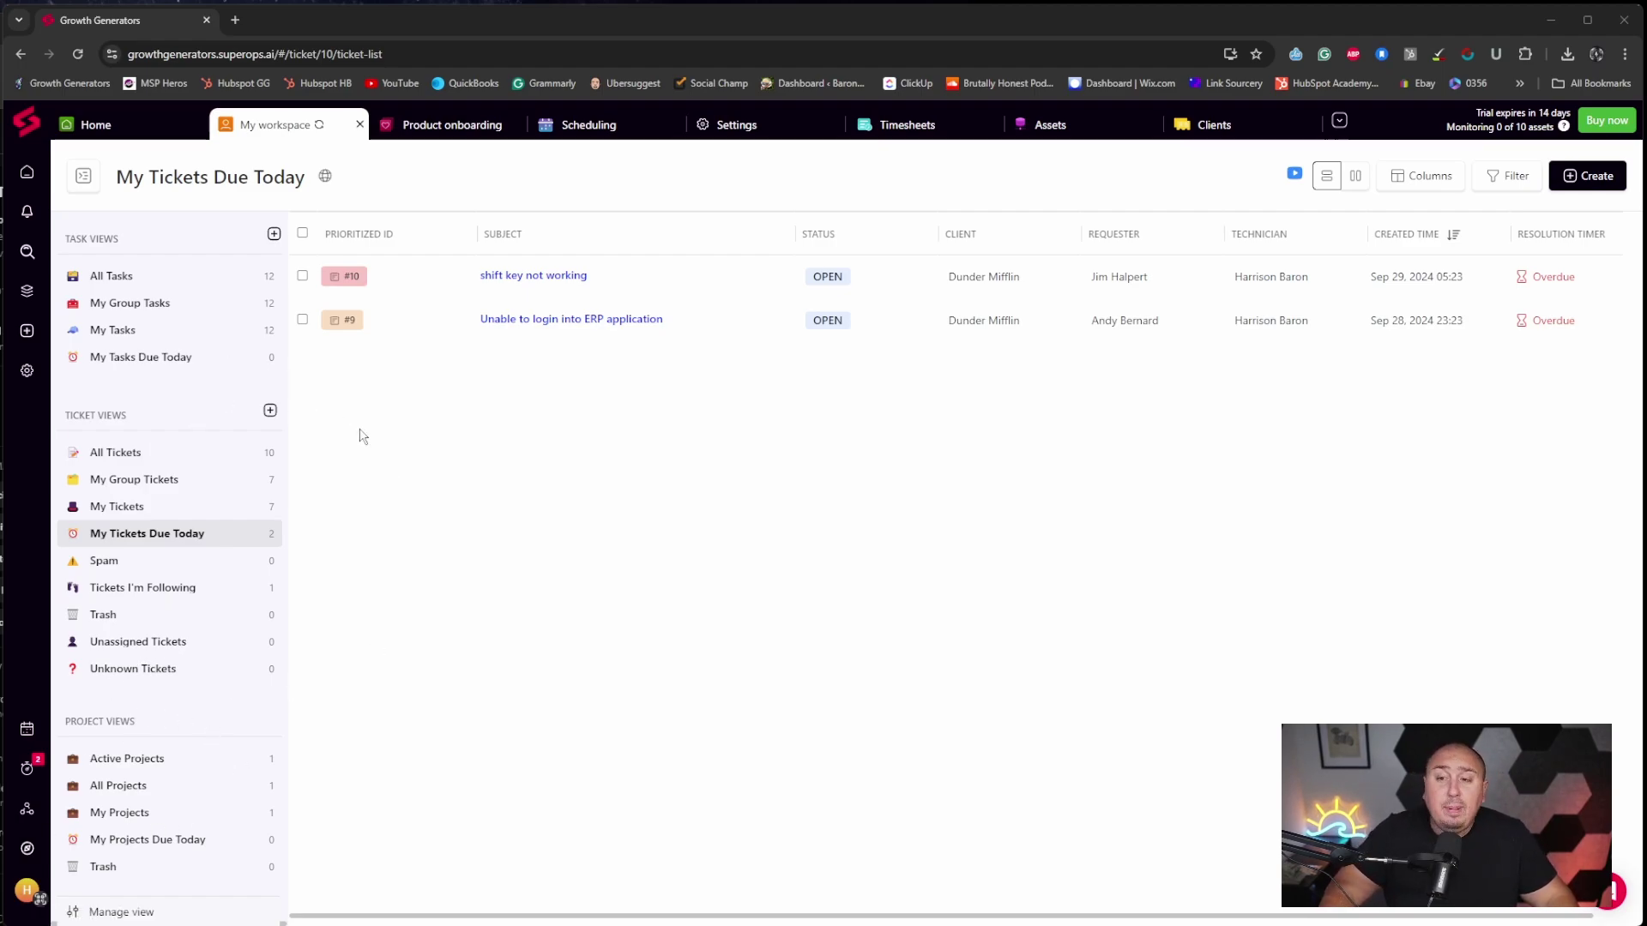
left_click(453, 133)
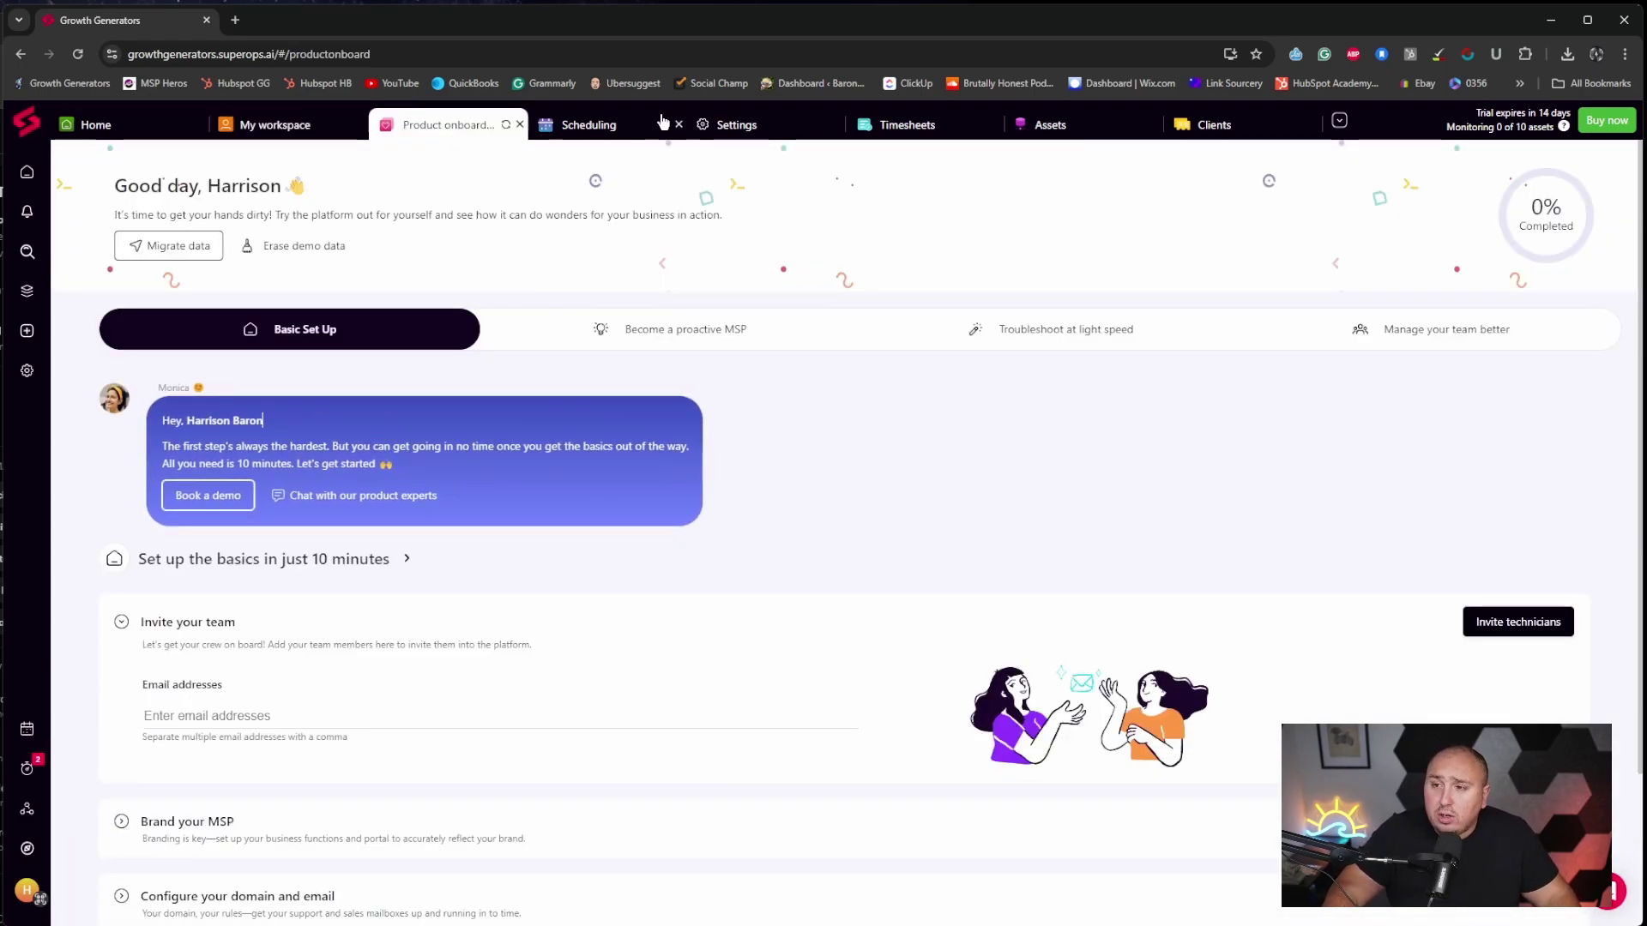
Open the New York office IT infrastructure project from Projects to see its Layout and Wiring tasks.
left_click(635, 125)
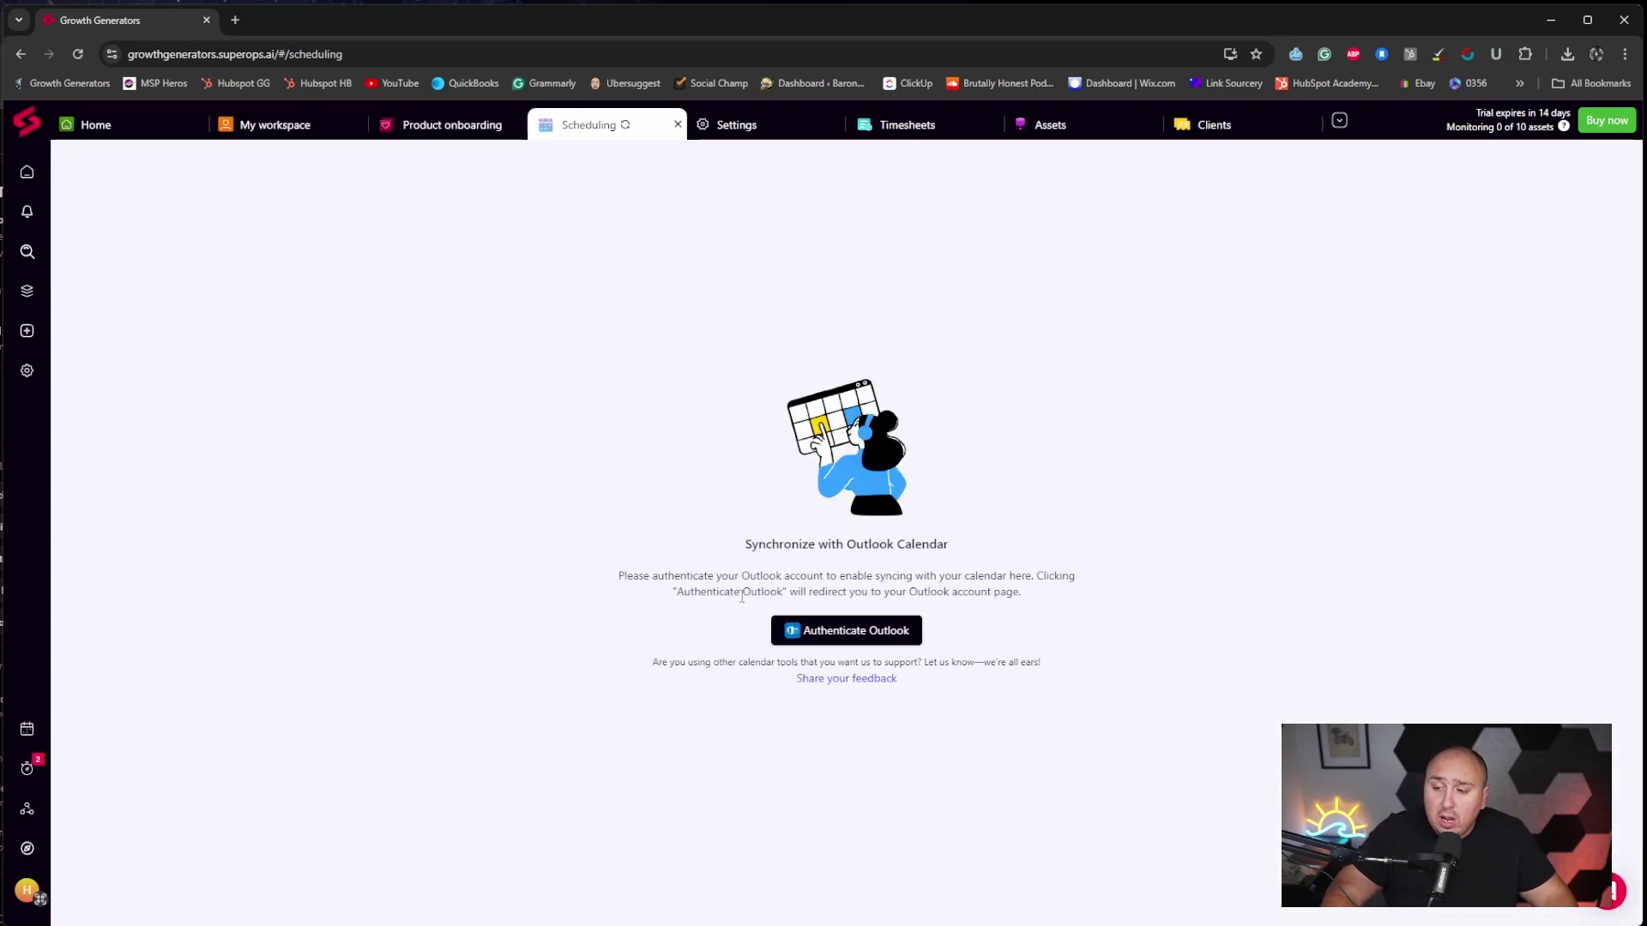
left_click(18, 289)
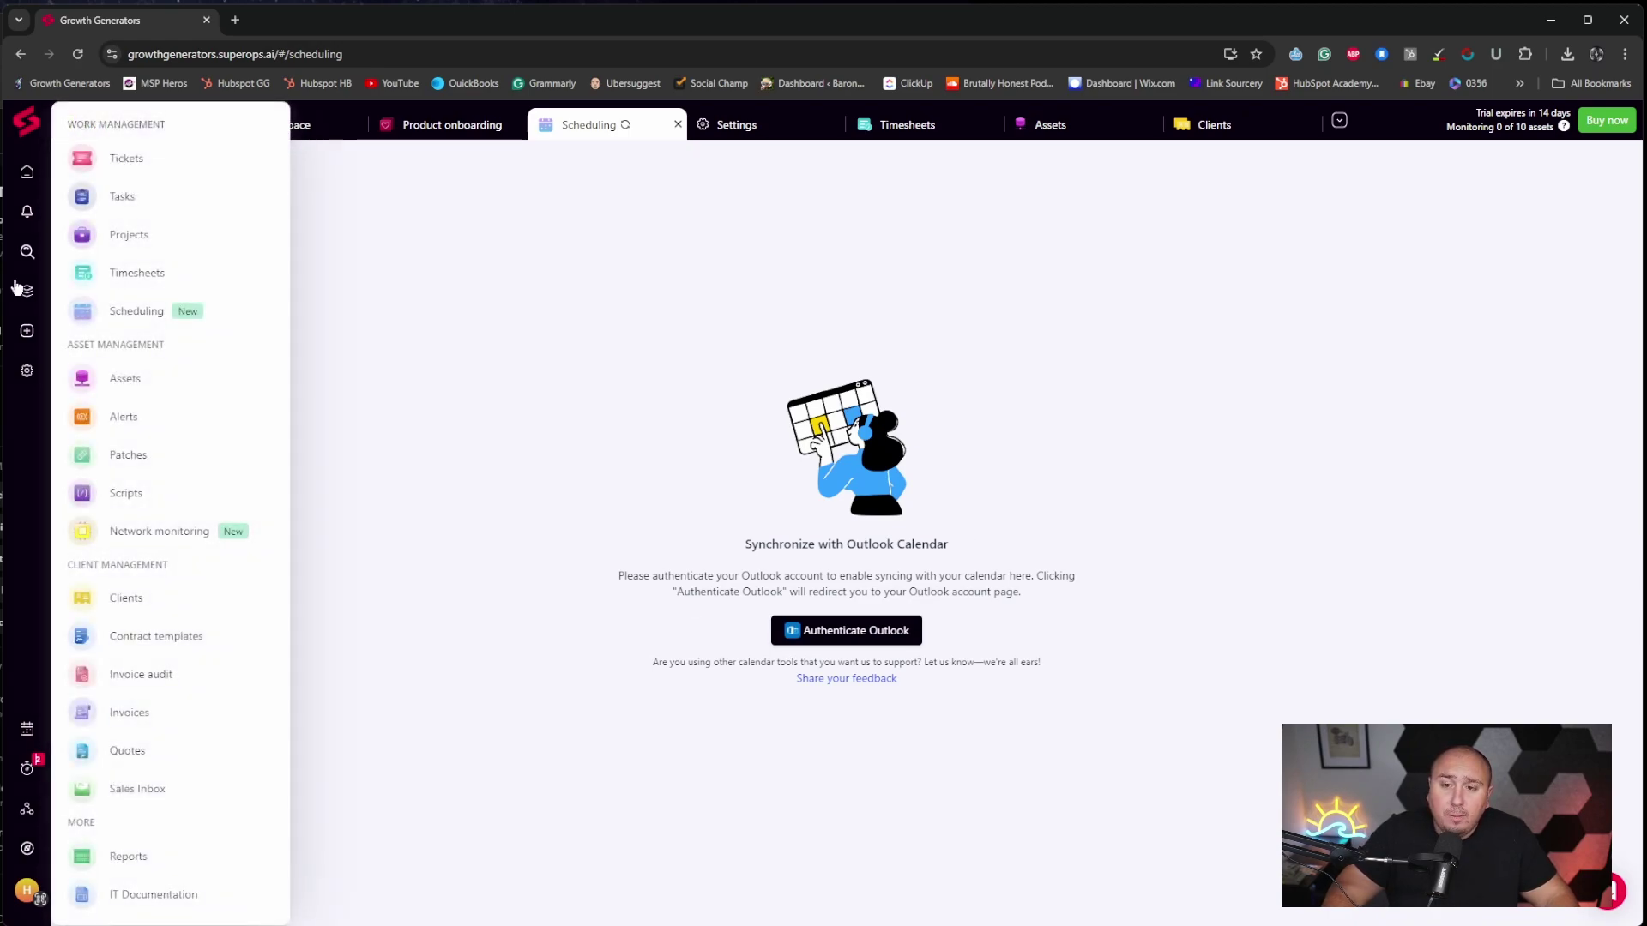
left_click(129, 234)
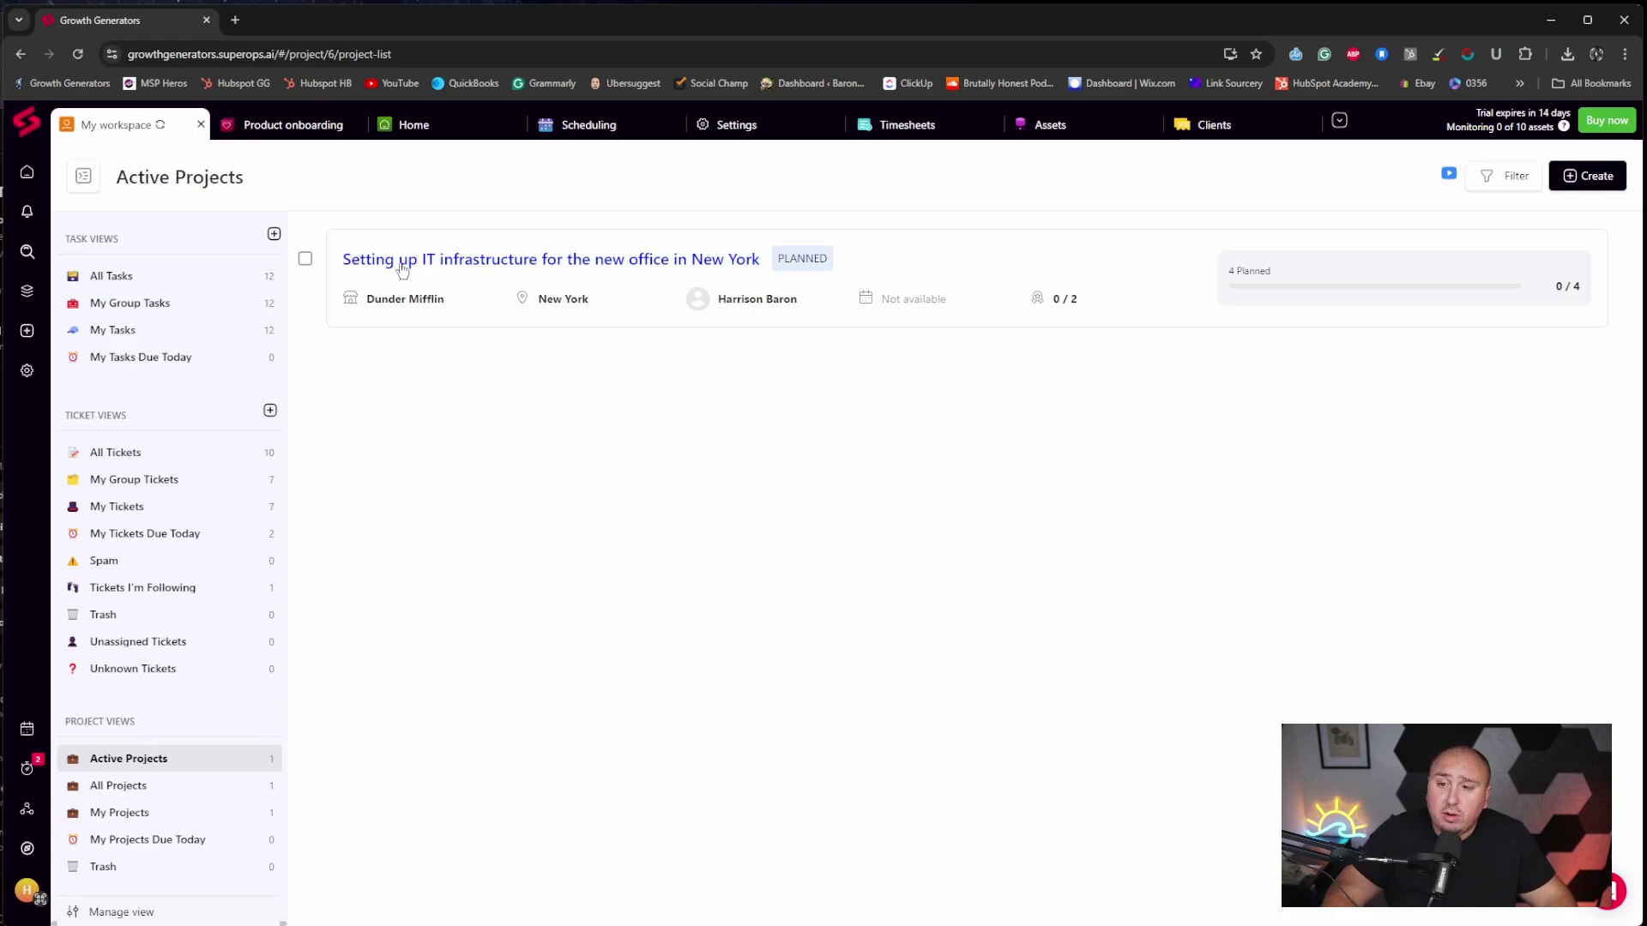
left_click(369, 260)
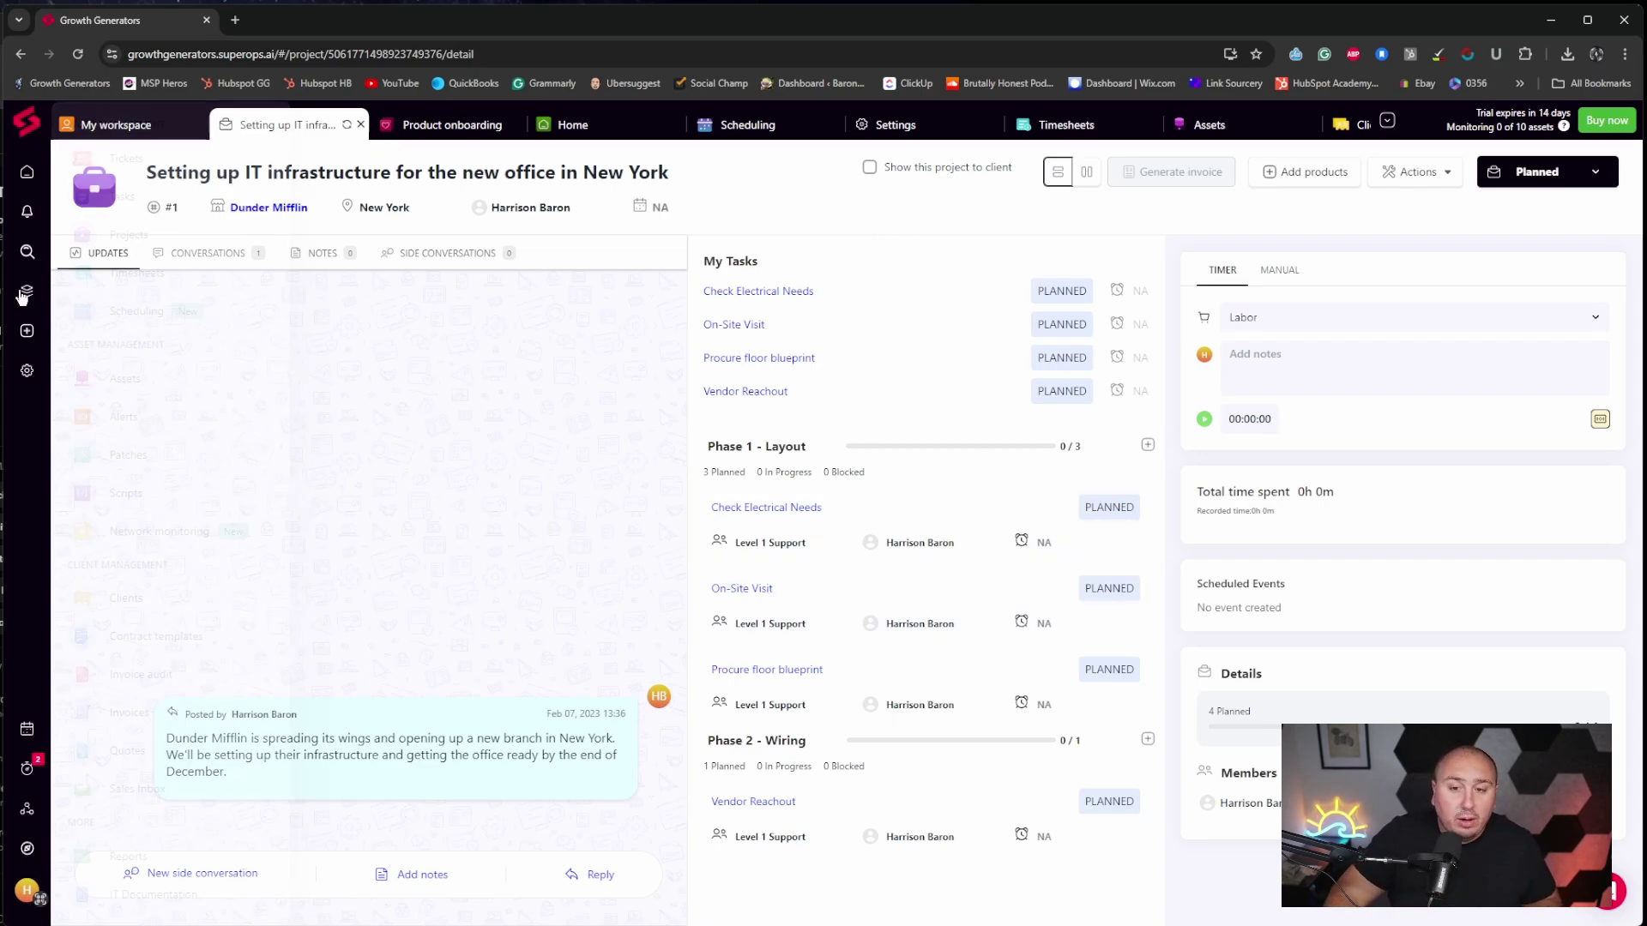
mouse_move(24, 296)
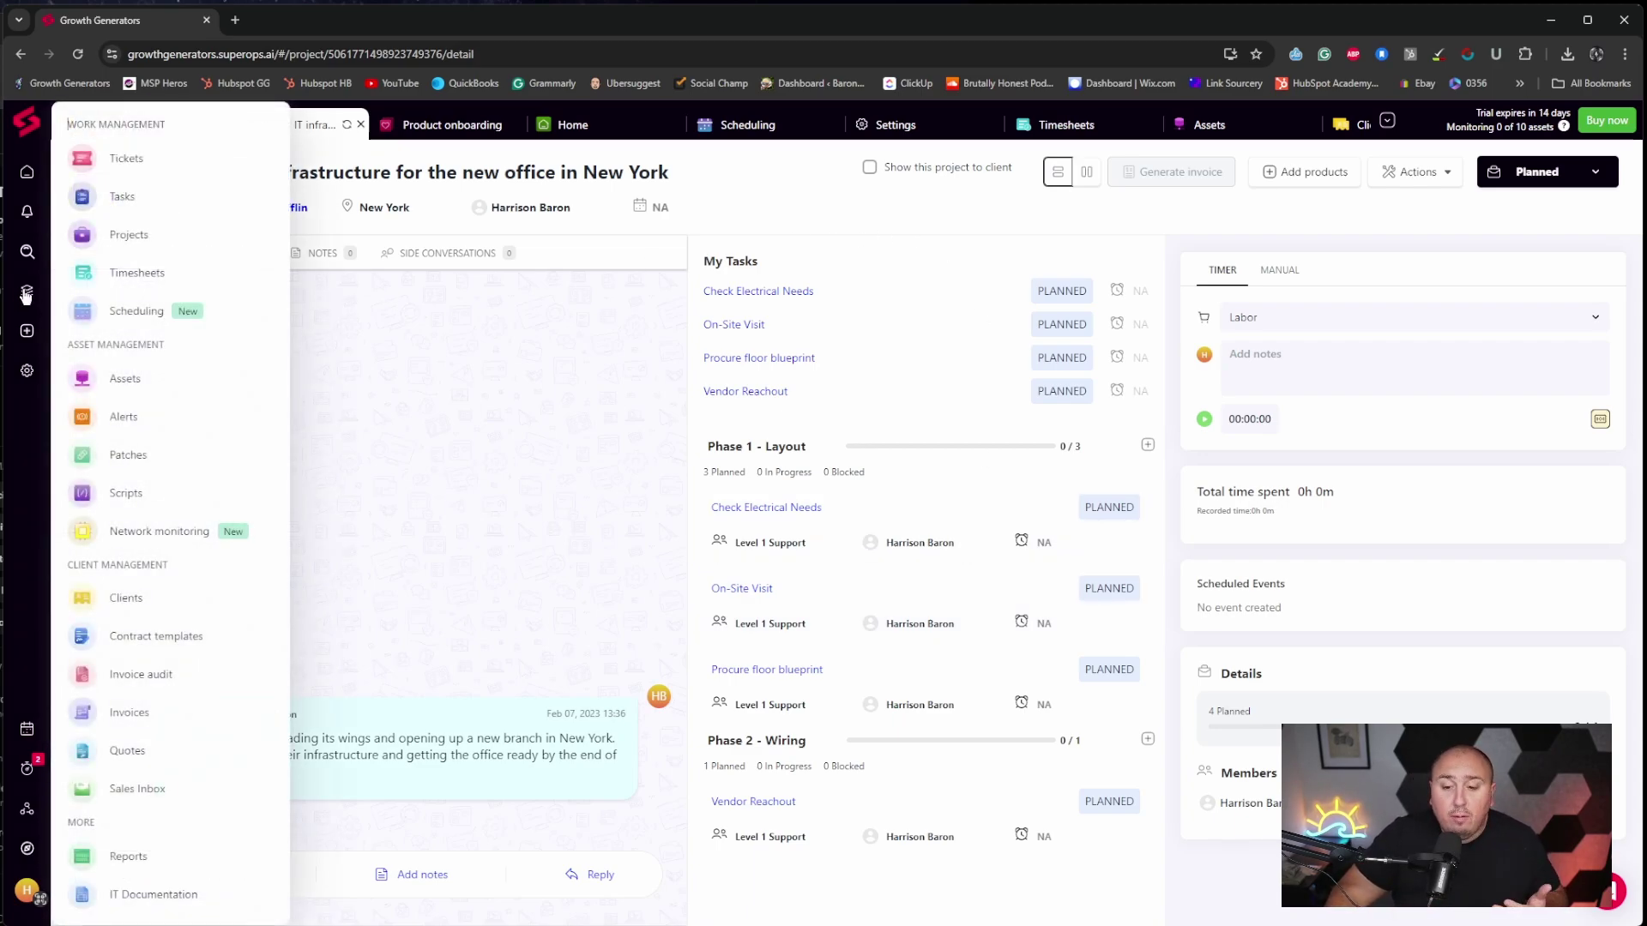
Send the $1,000.00 Dunder Mifflin draft from the Invoices list and begin a blank new invoice.
left_click(171, 714)
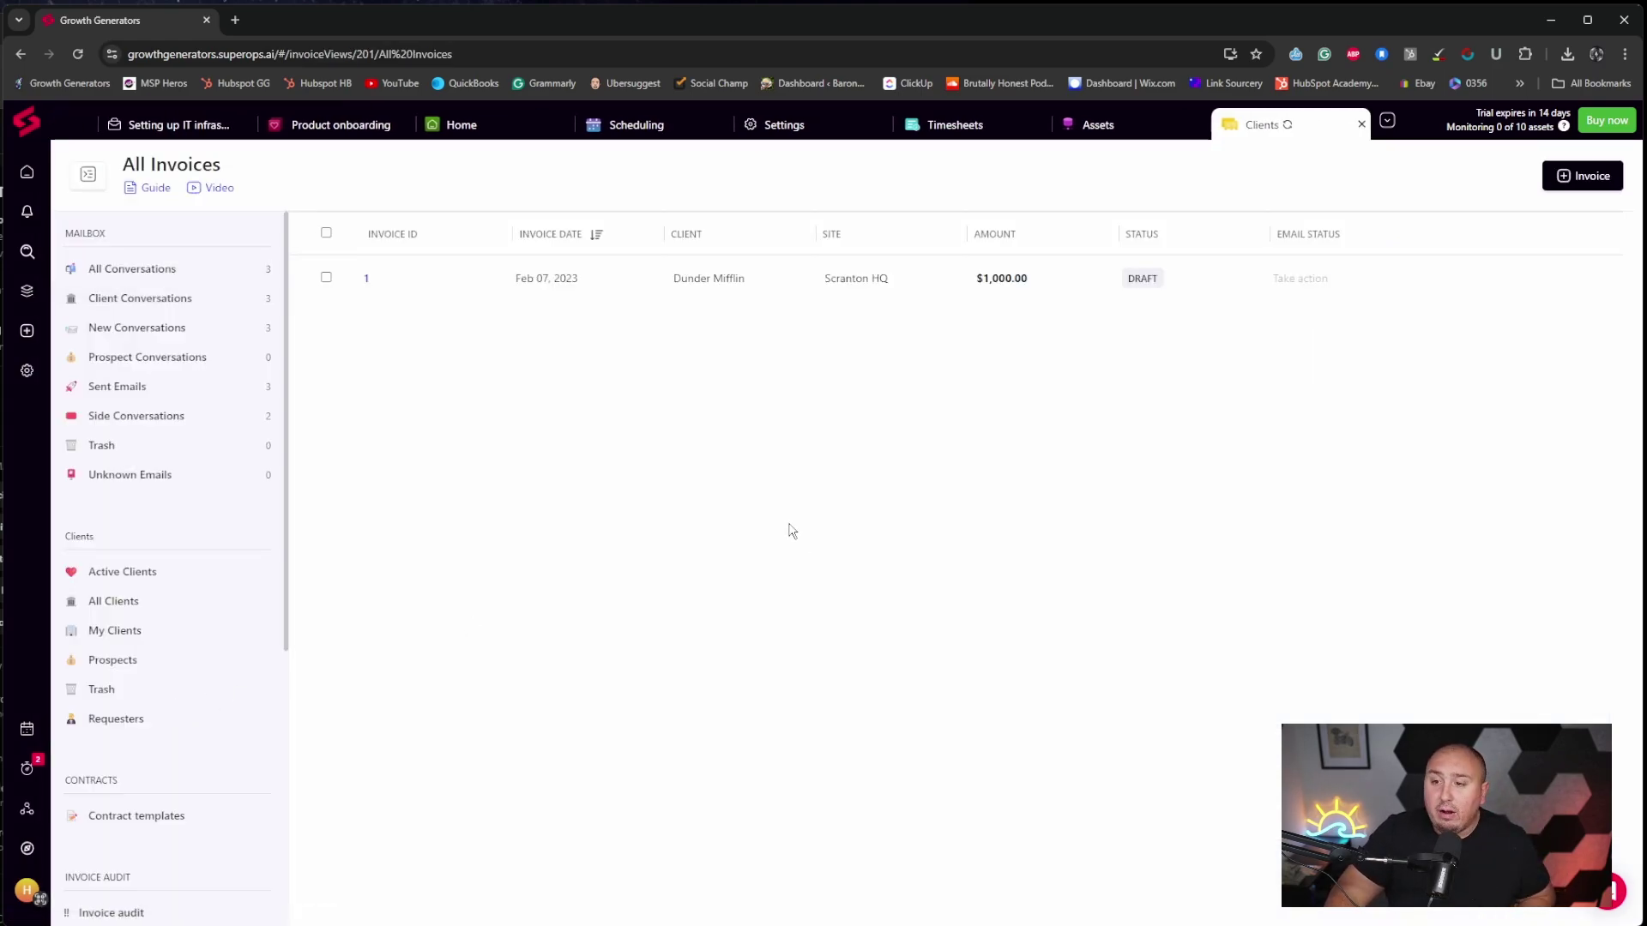
mouse_move(761, 283)
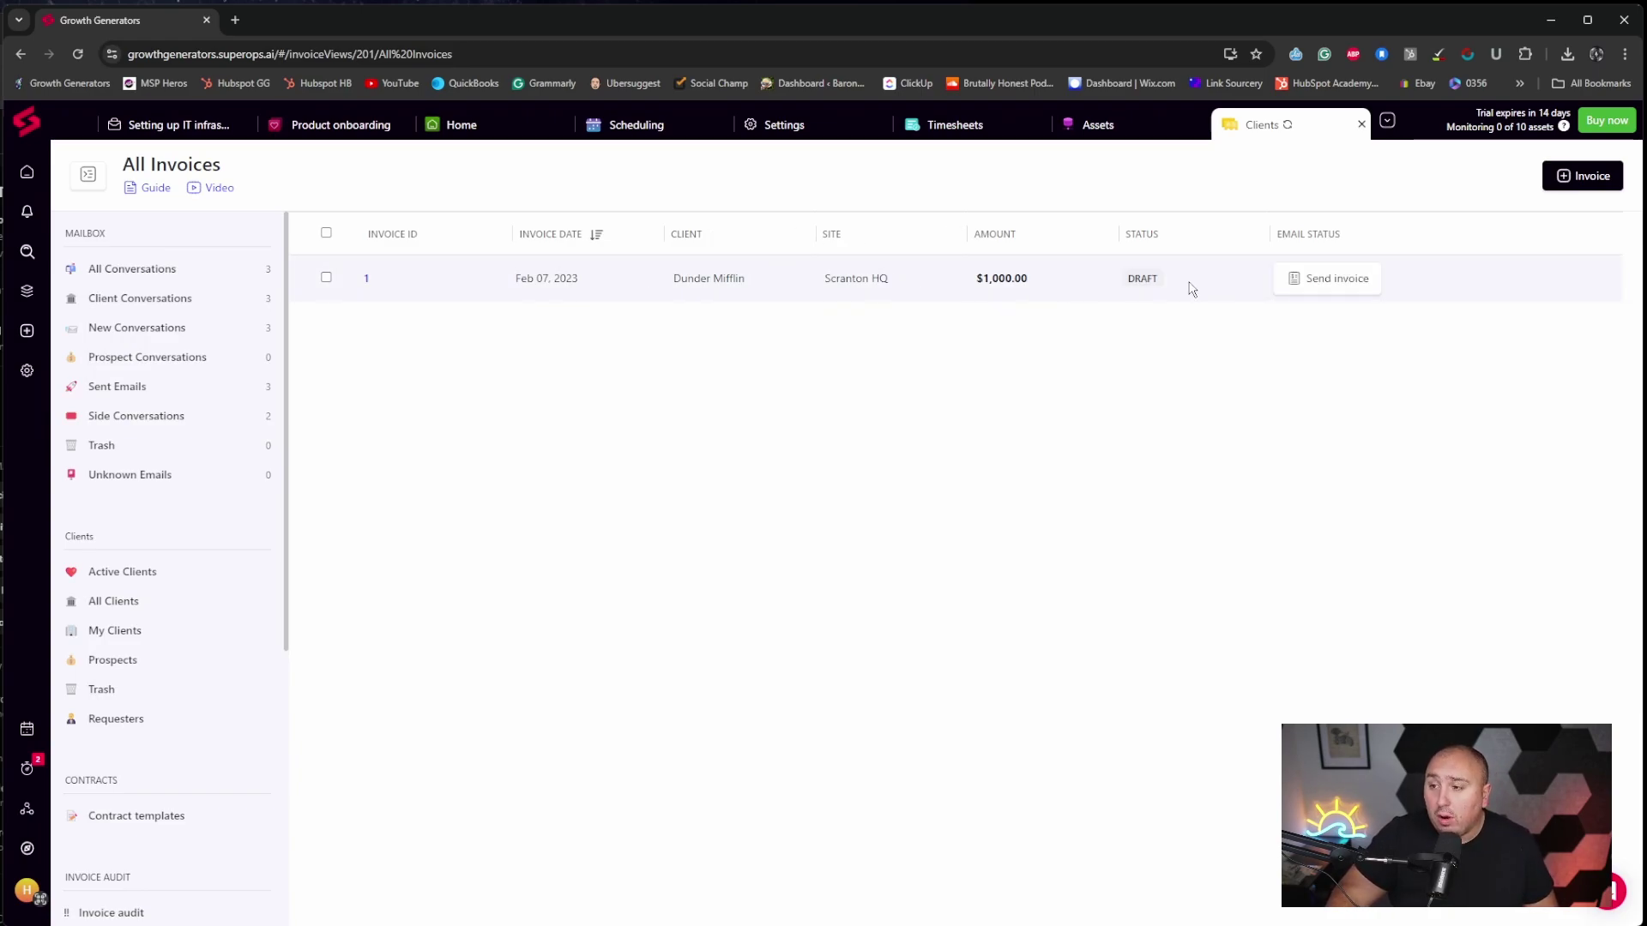
left_click(1306, 278)
mouse_move(1216, 291)
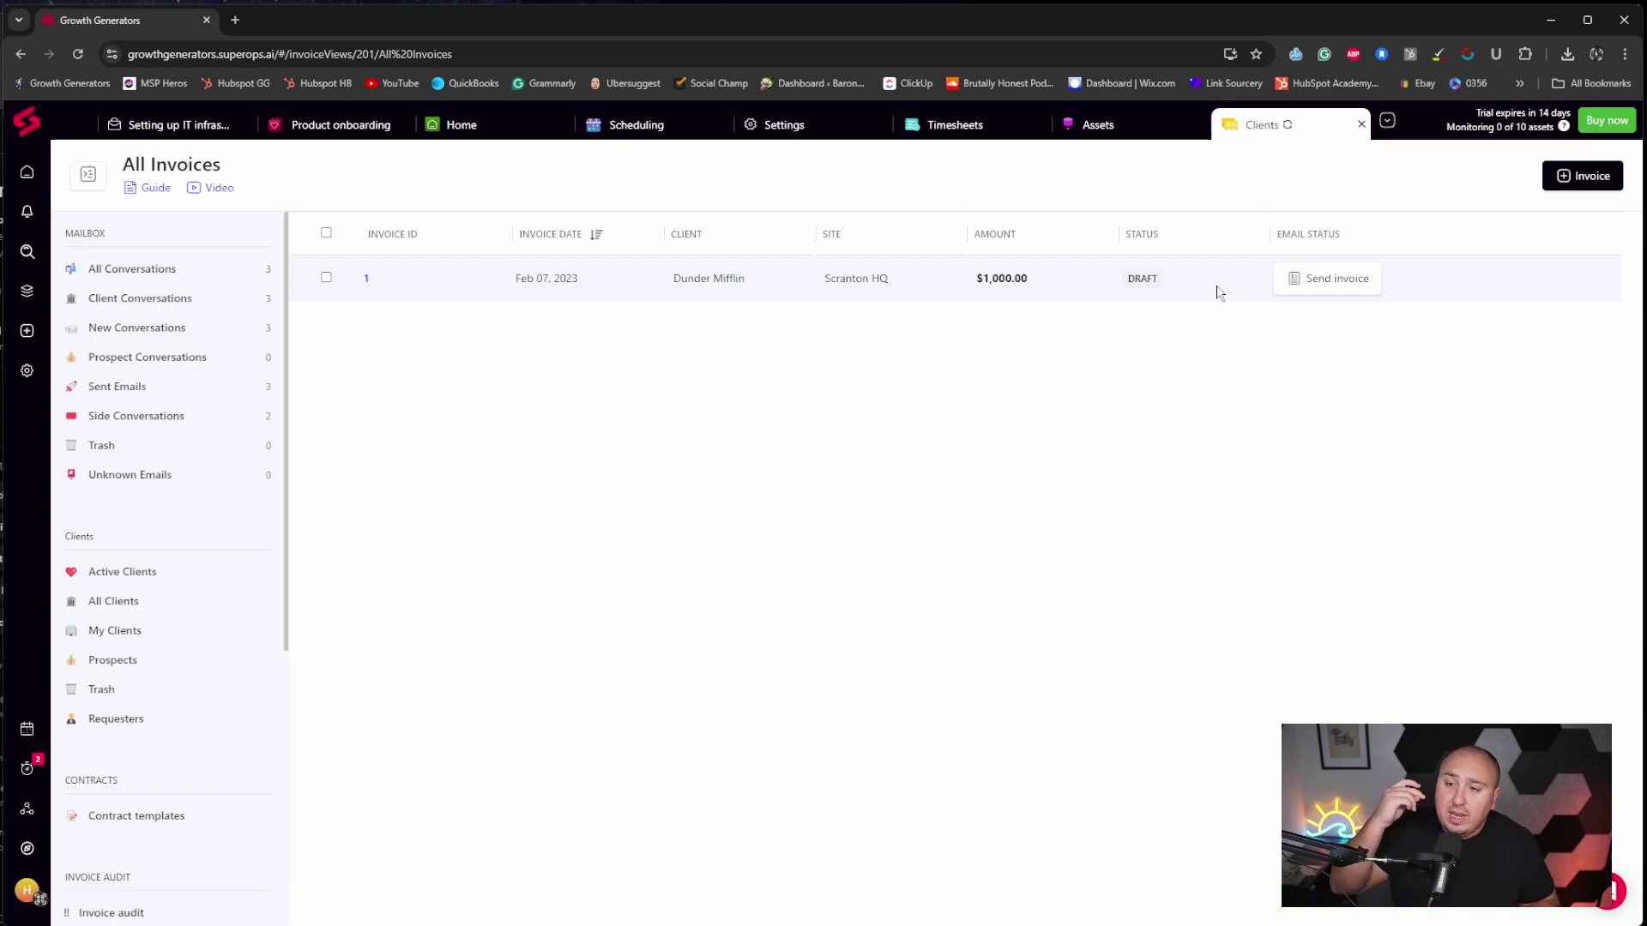
left_click(1576, 176)
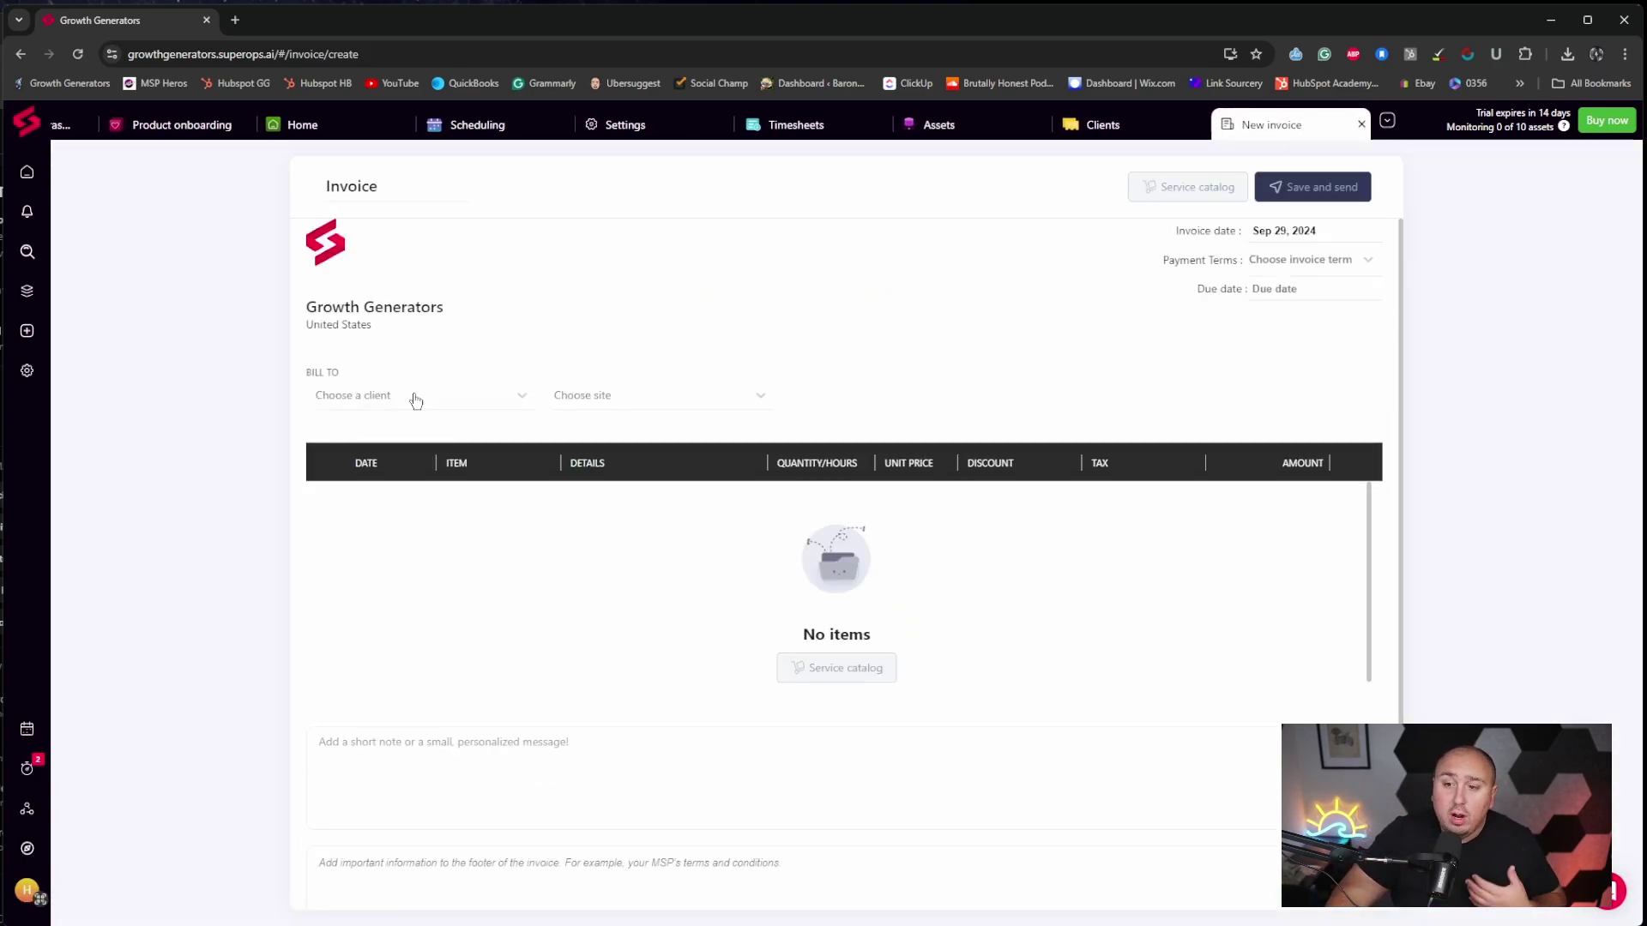
Bill the new invoice to Dunder Mifflin, keeping Scranton HQ as the site.
left_click(373, 397)
left_click(373, 442)
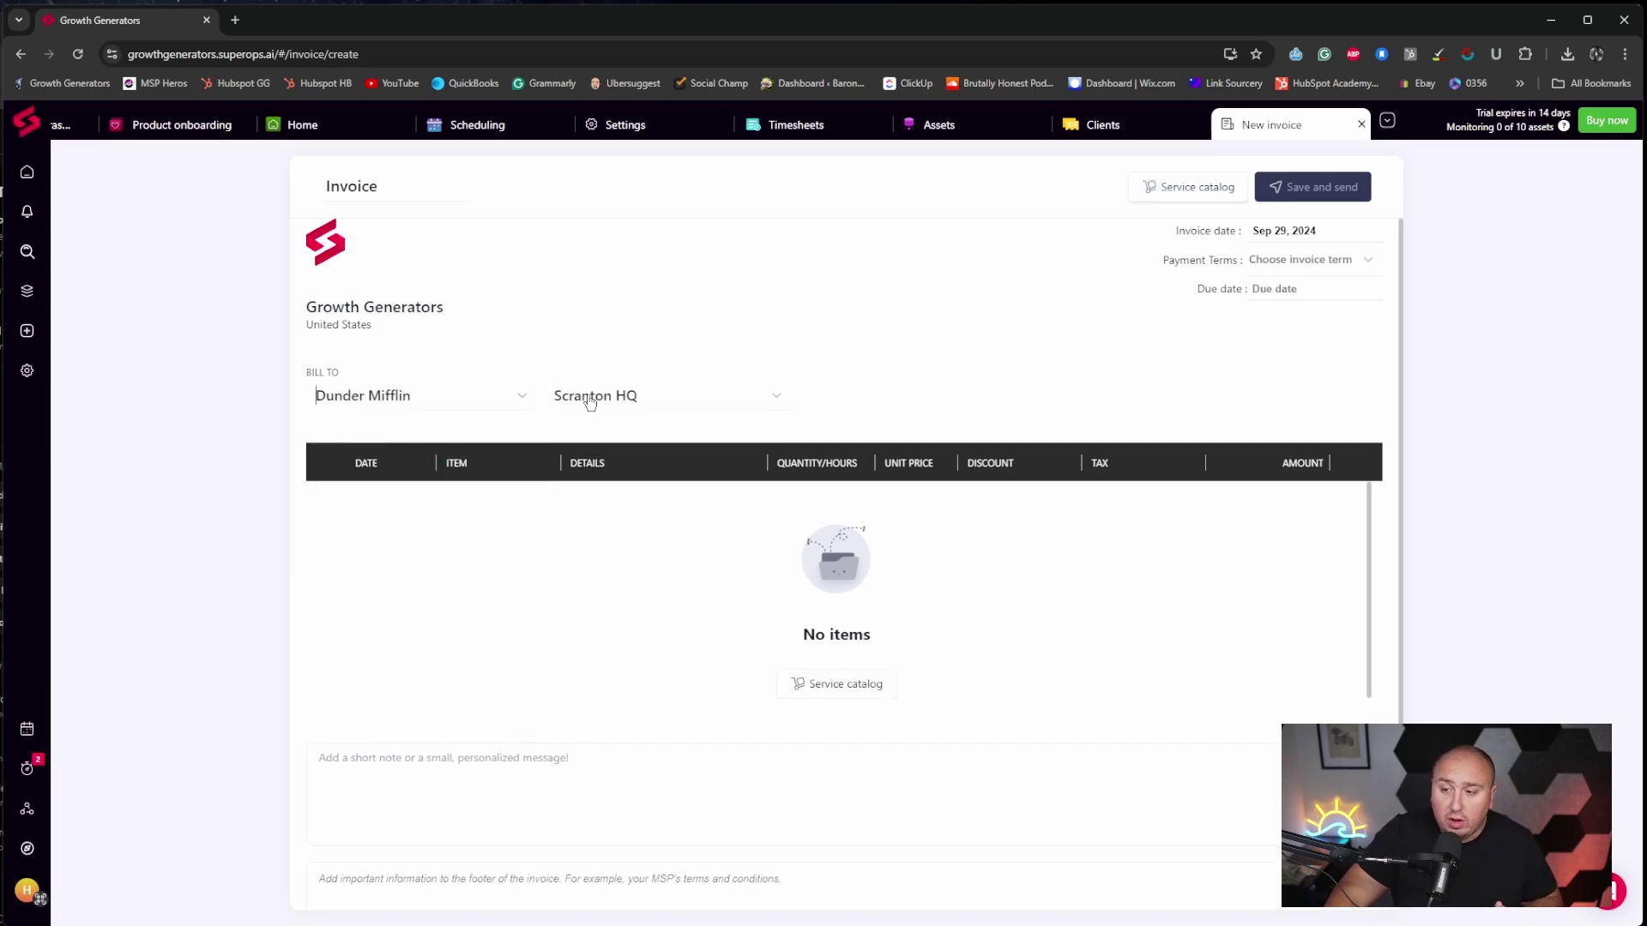
left_click(596, 400)
left_click(593, 410)
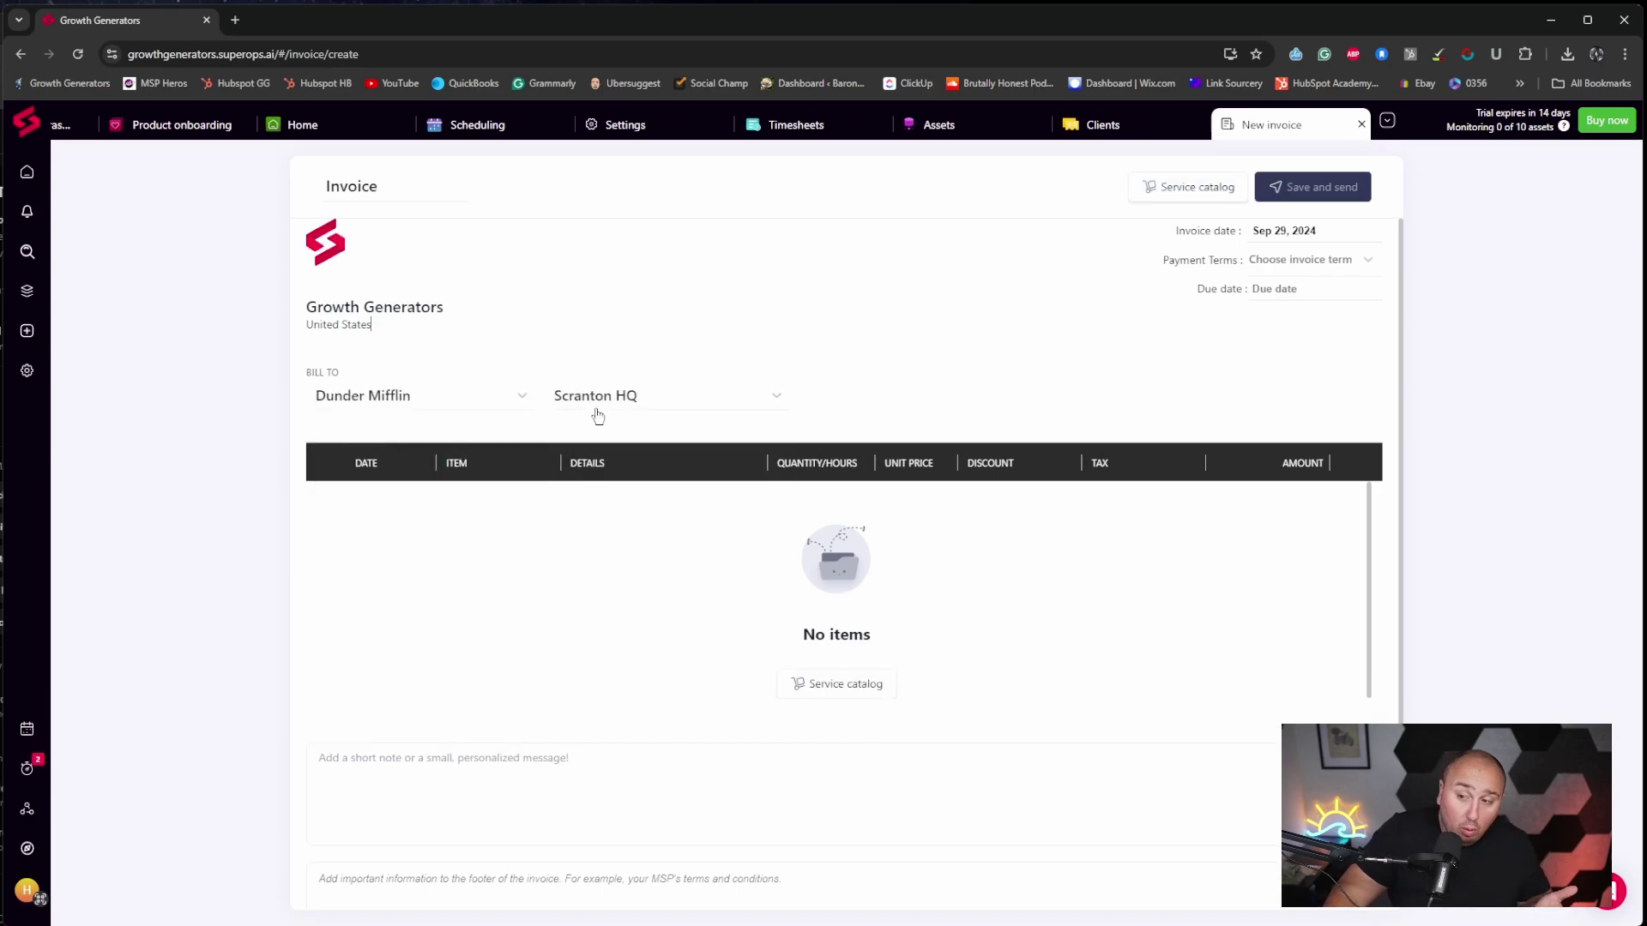
left_click(609, 403)
left_click(452, 533)
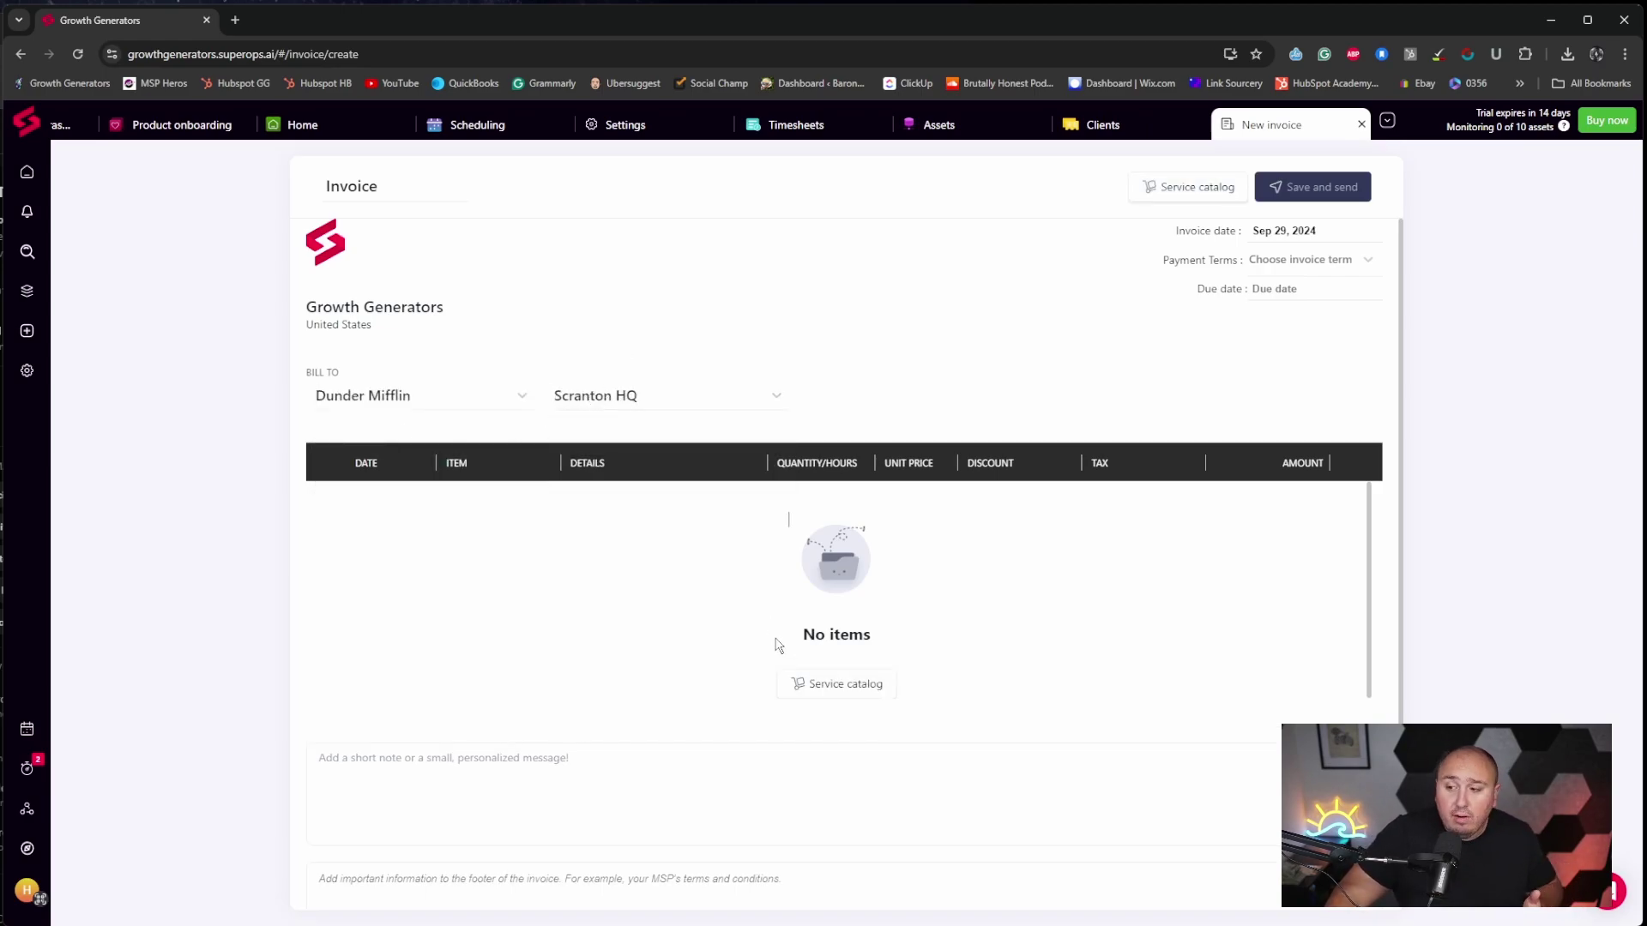
Add a Laptop line item with quantity 8 at unit price 200, totalling $1,600.
left_click(806, 683)
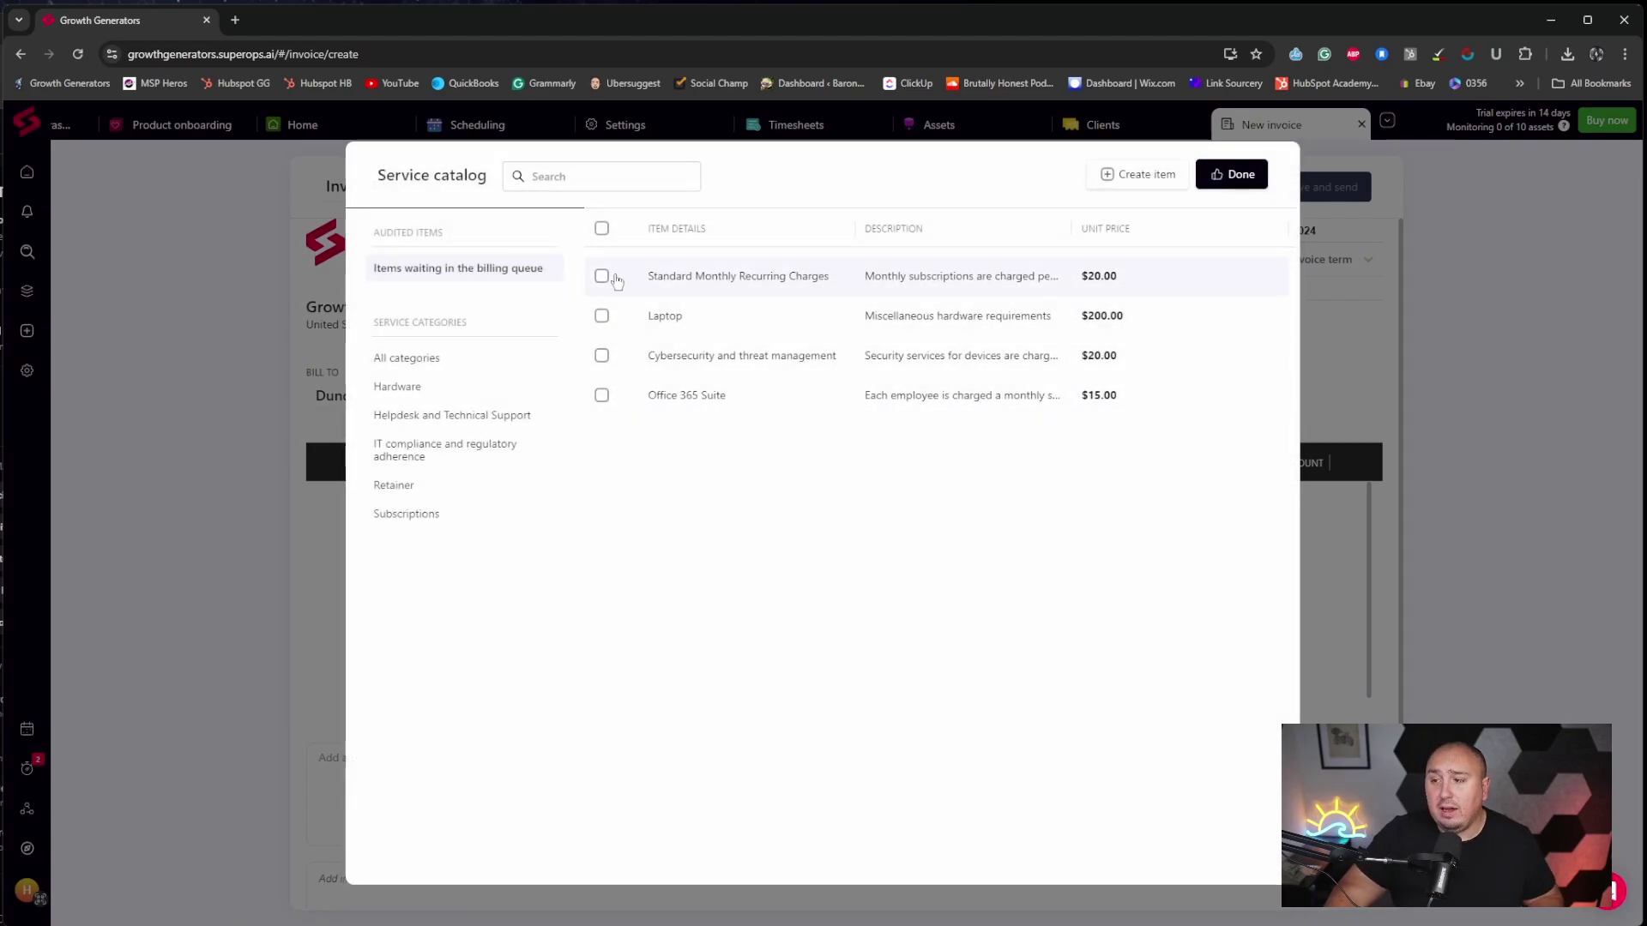
left_click(602, 316)
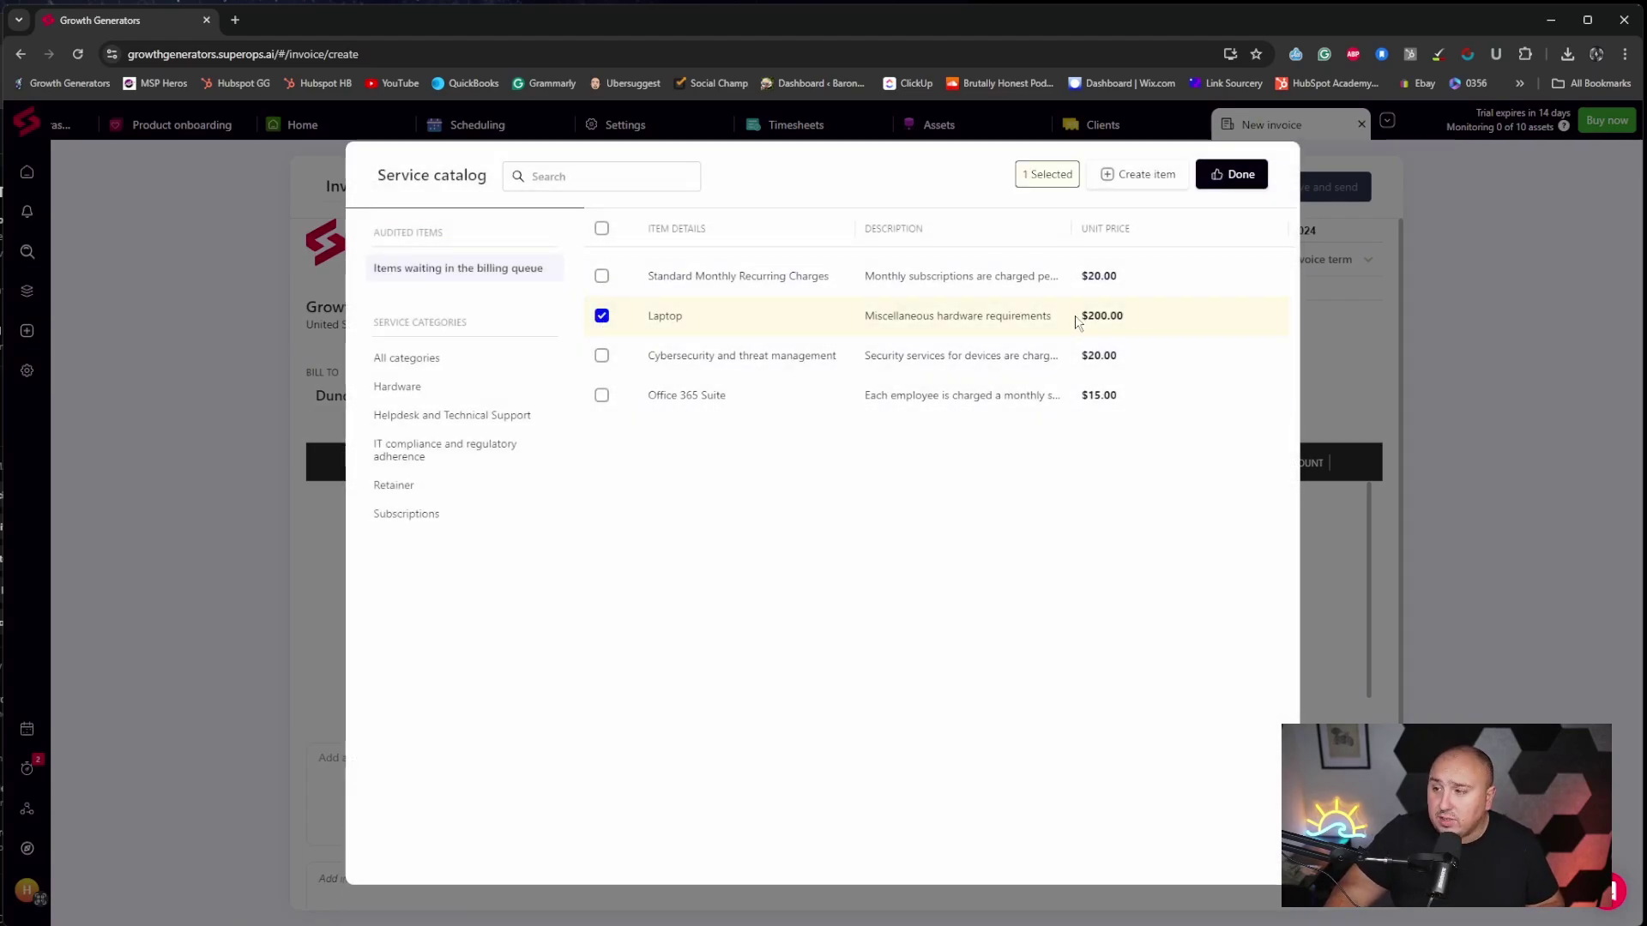
double_click(1148, 322)
left_click(1147, 360)
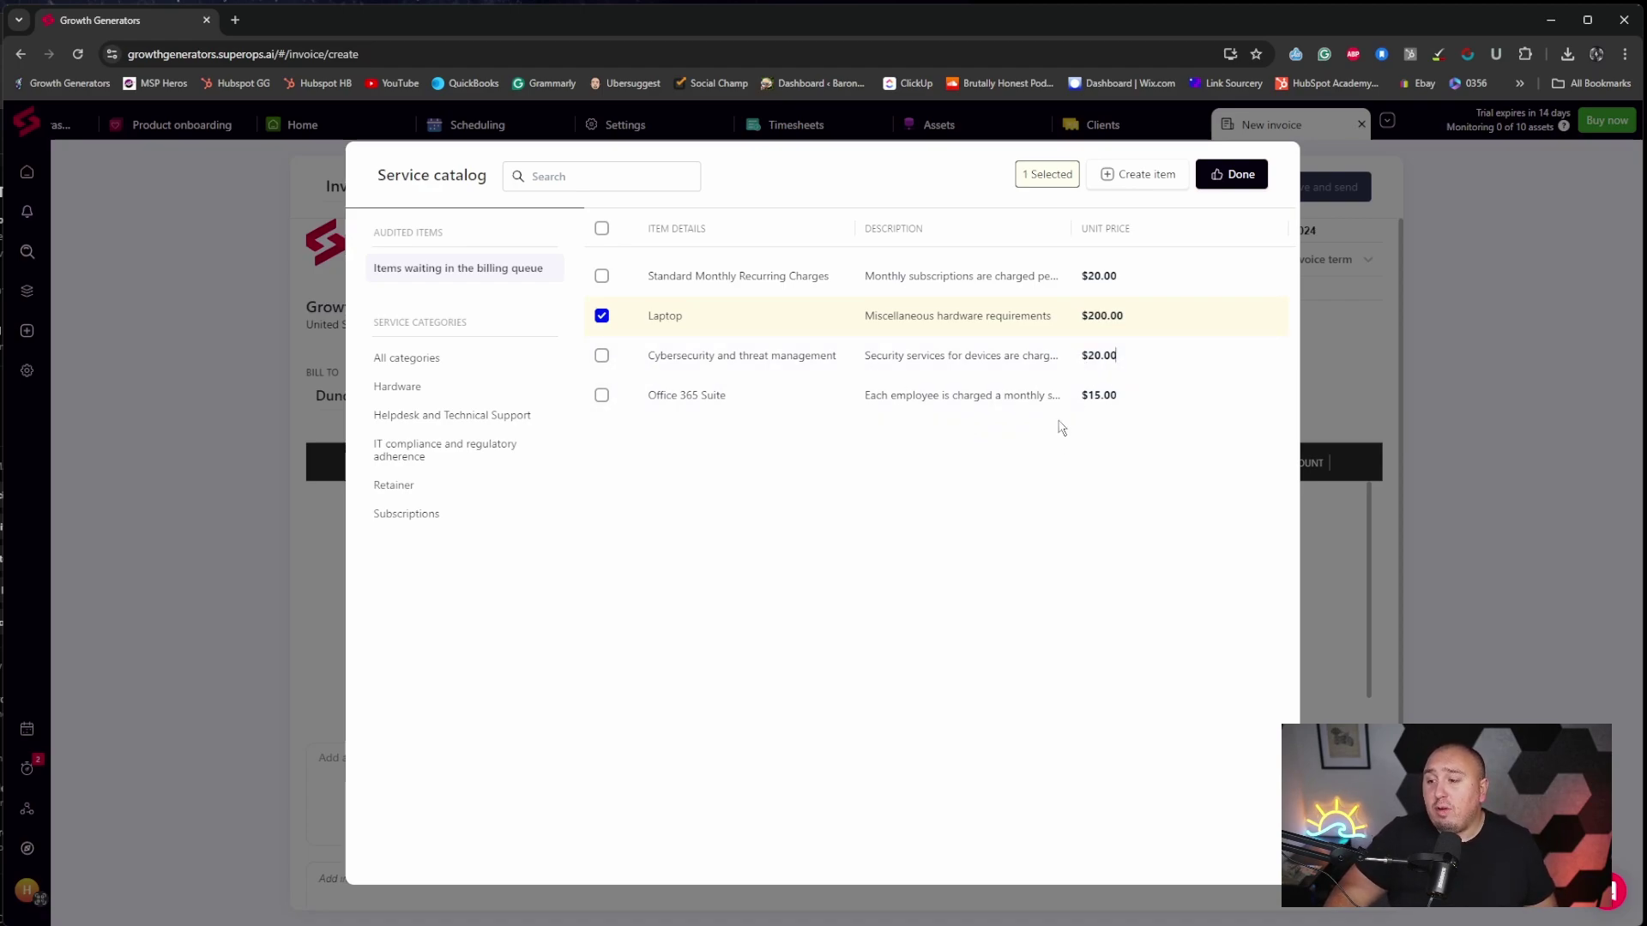
left_click(1229, 177)
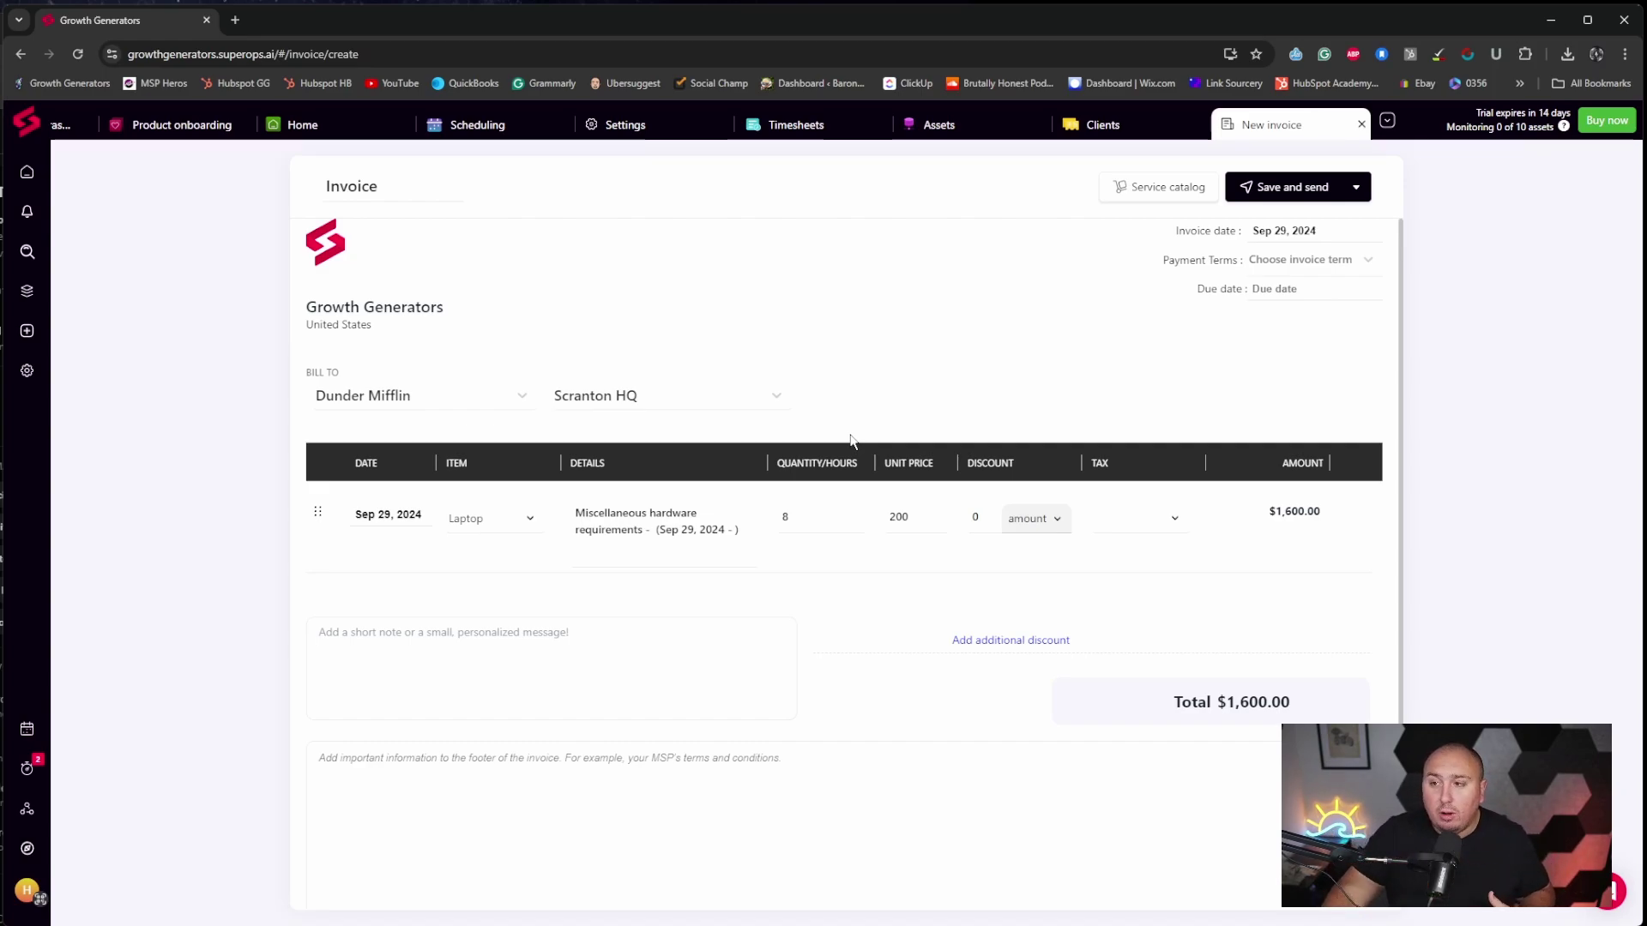
Check the personal timesheet, then open the Endpoints list under Assets.
left_click(797, 129)
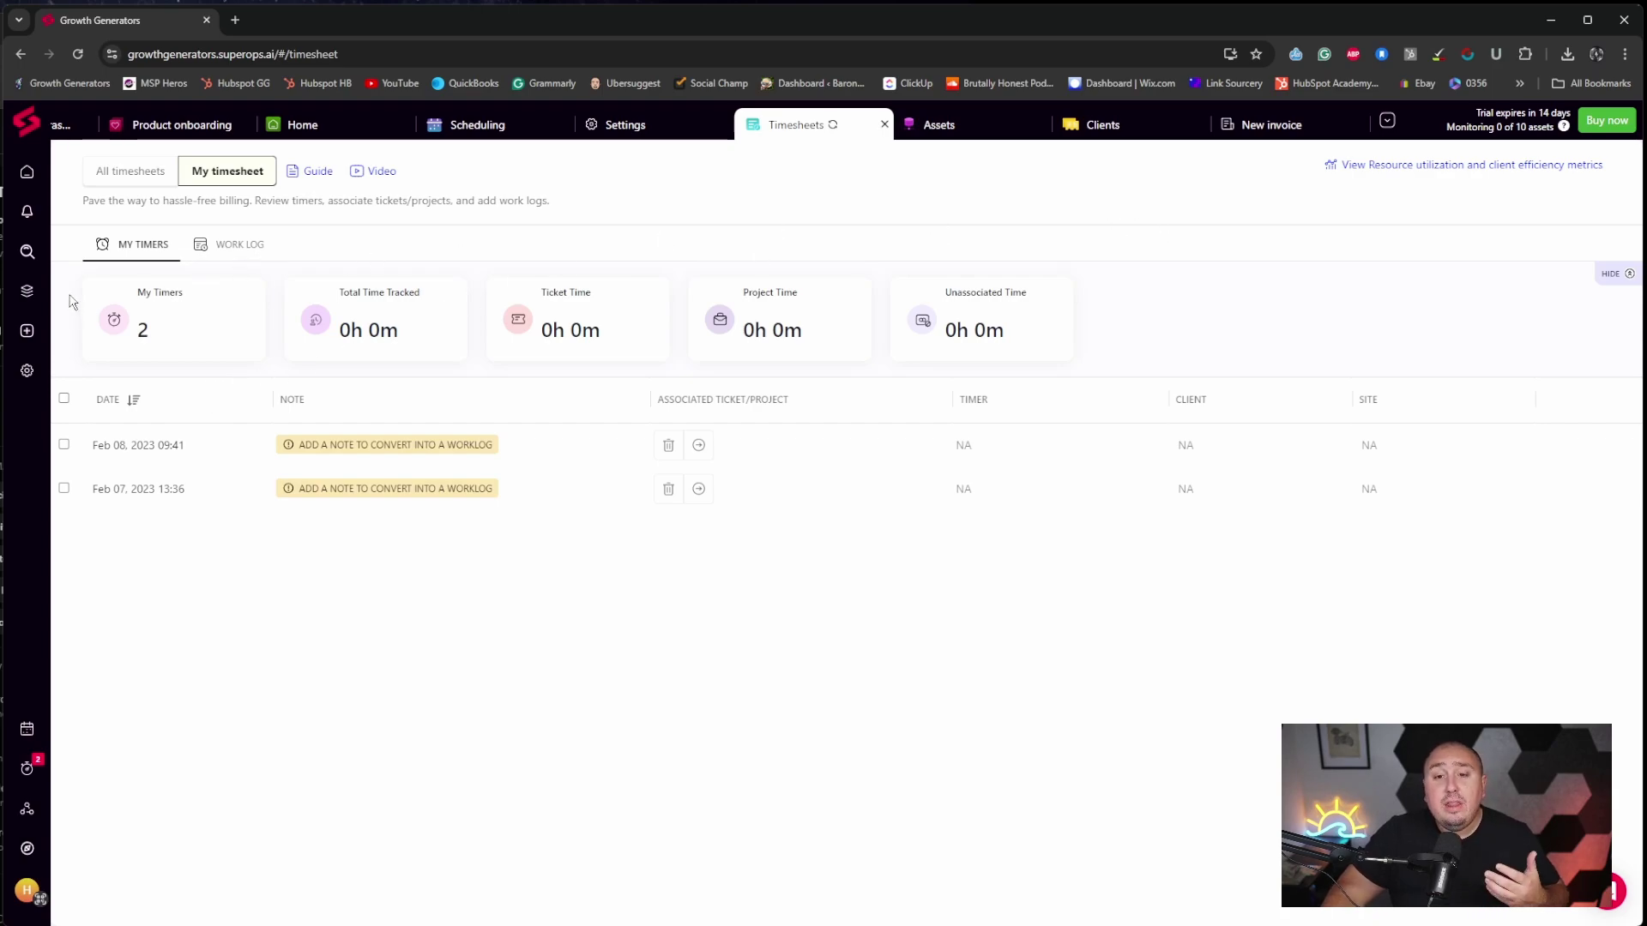
mouse_move(29, 292)
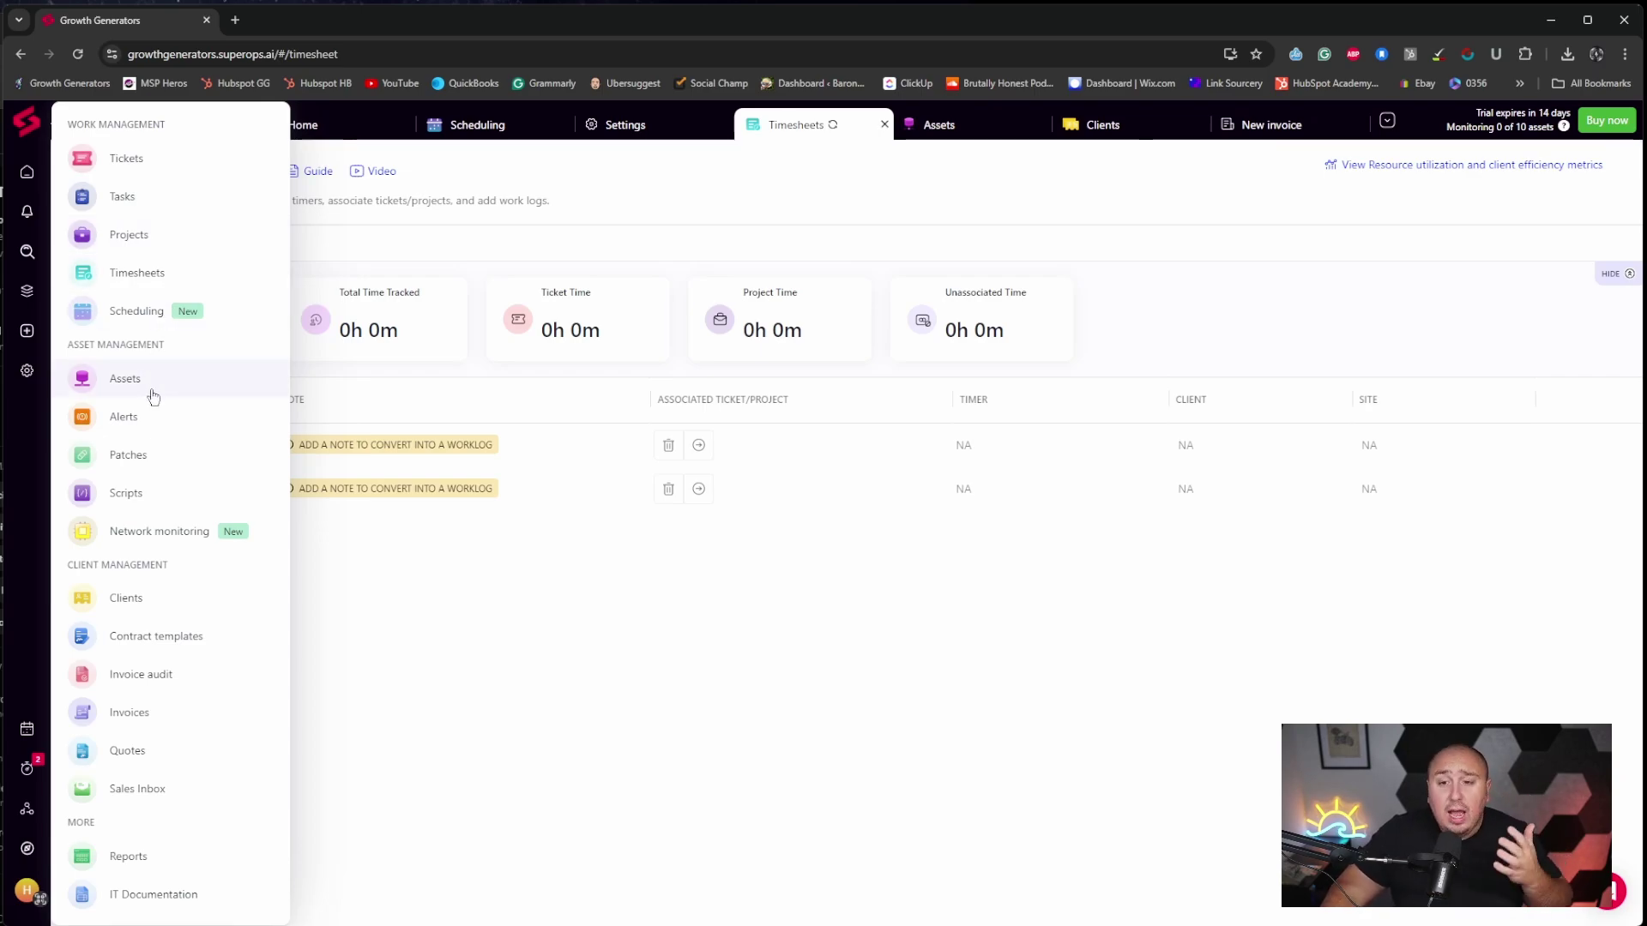
left_click(127, 379)
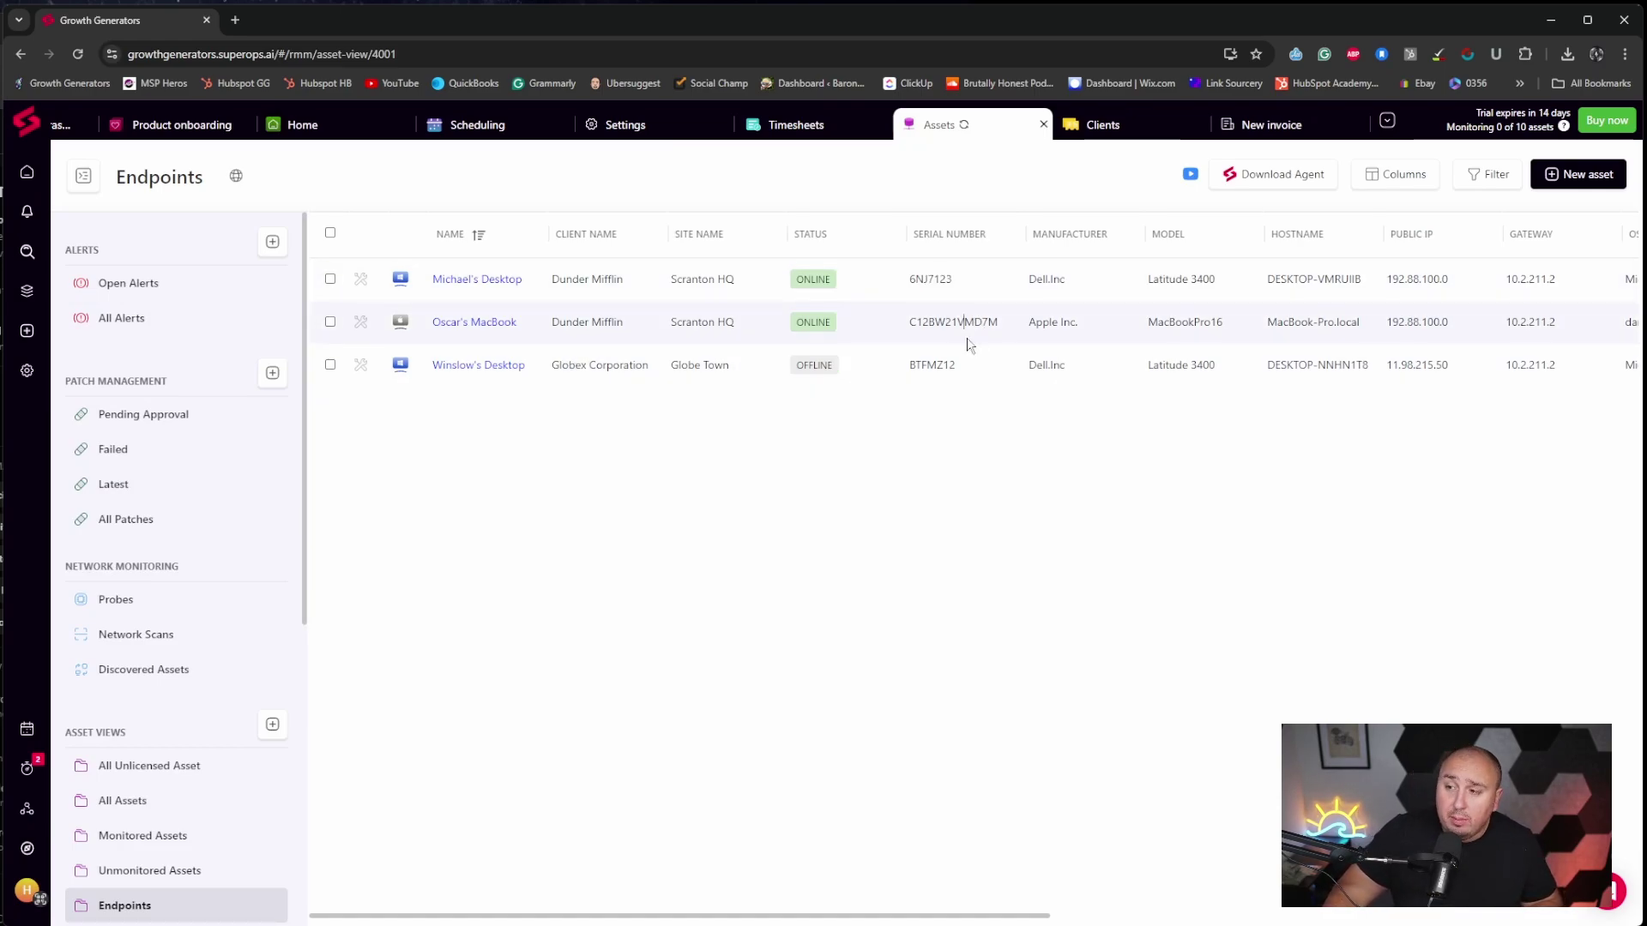
left_click(1042, 279)
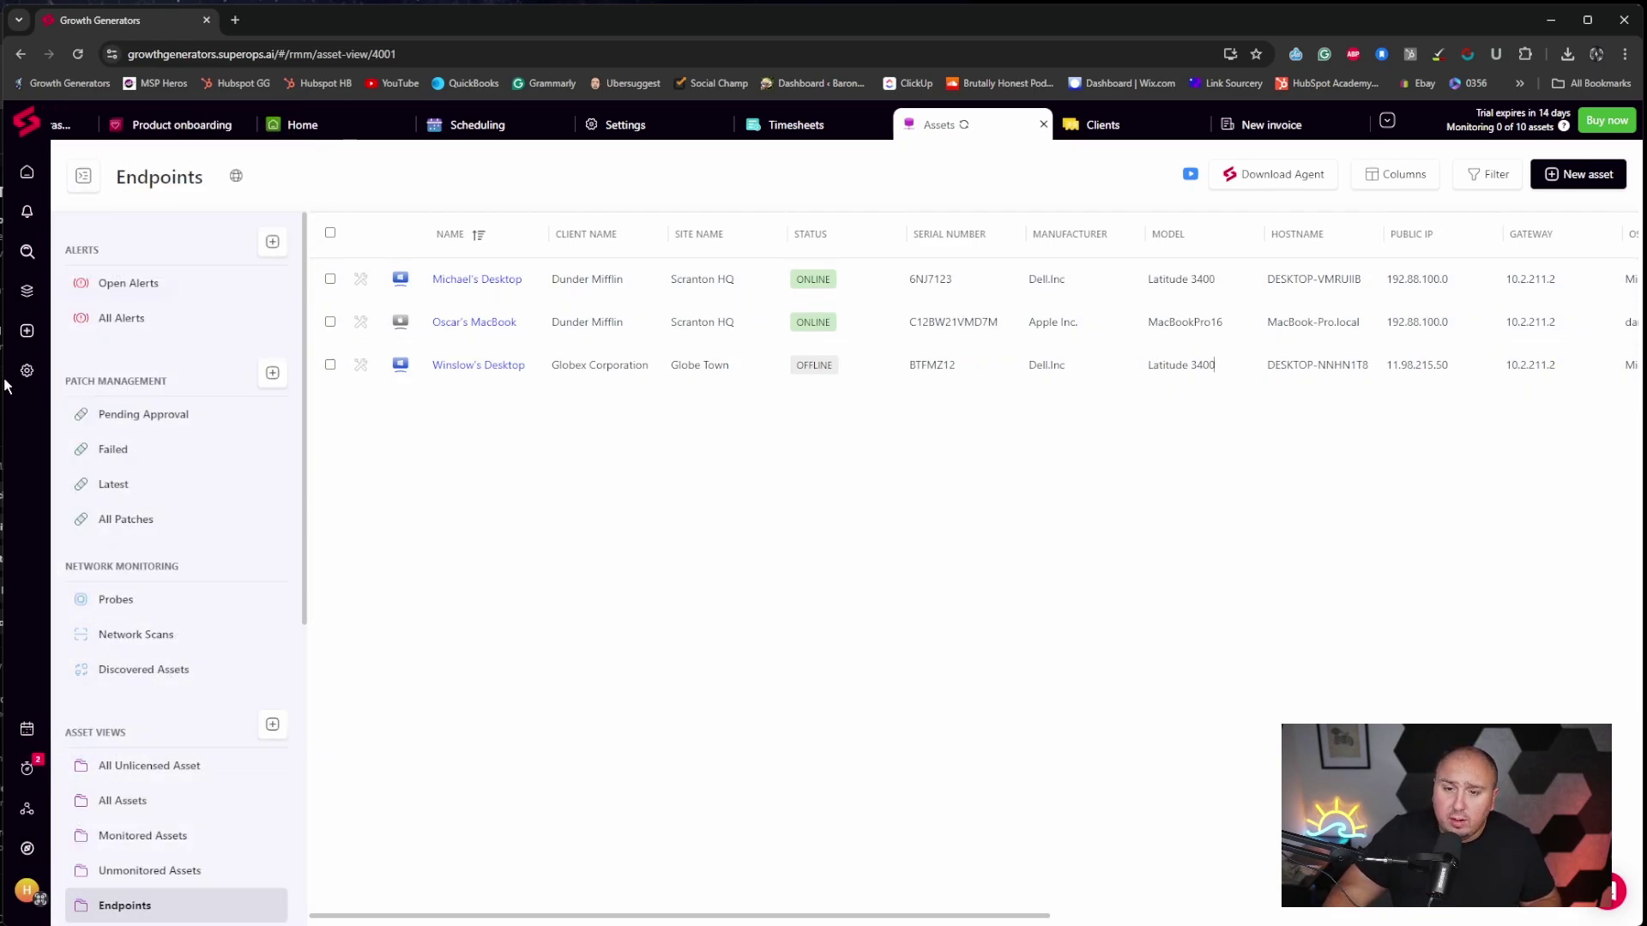
left_click_drag(5, 395, 0, 395)
double_click(691, 21)
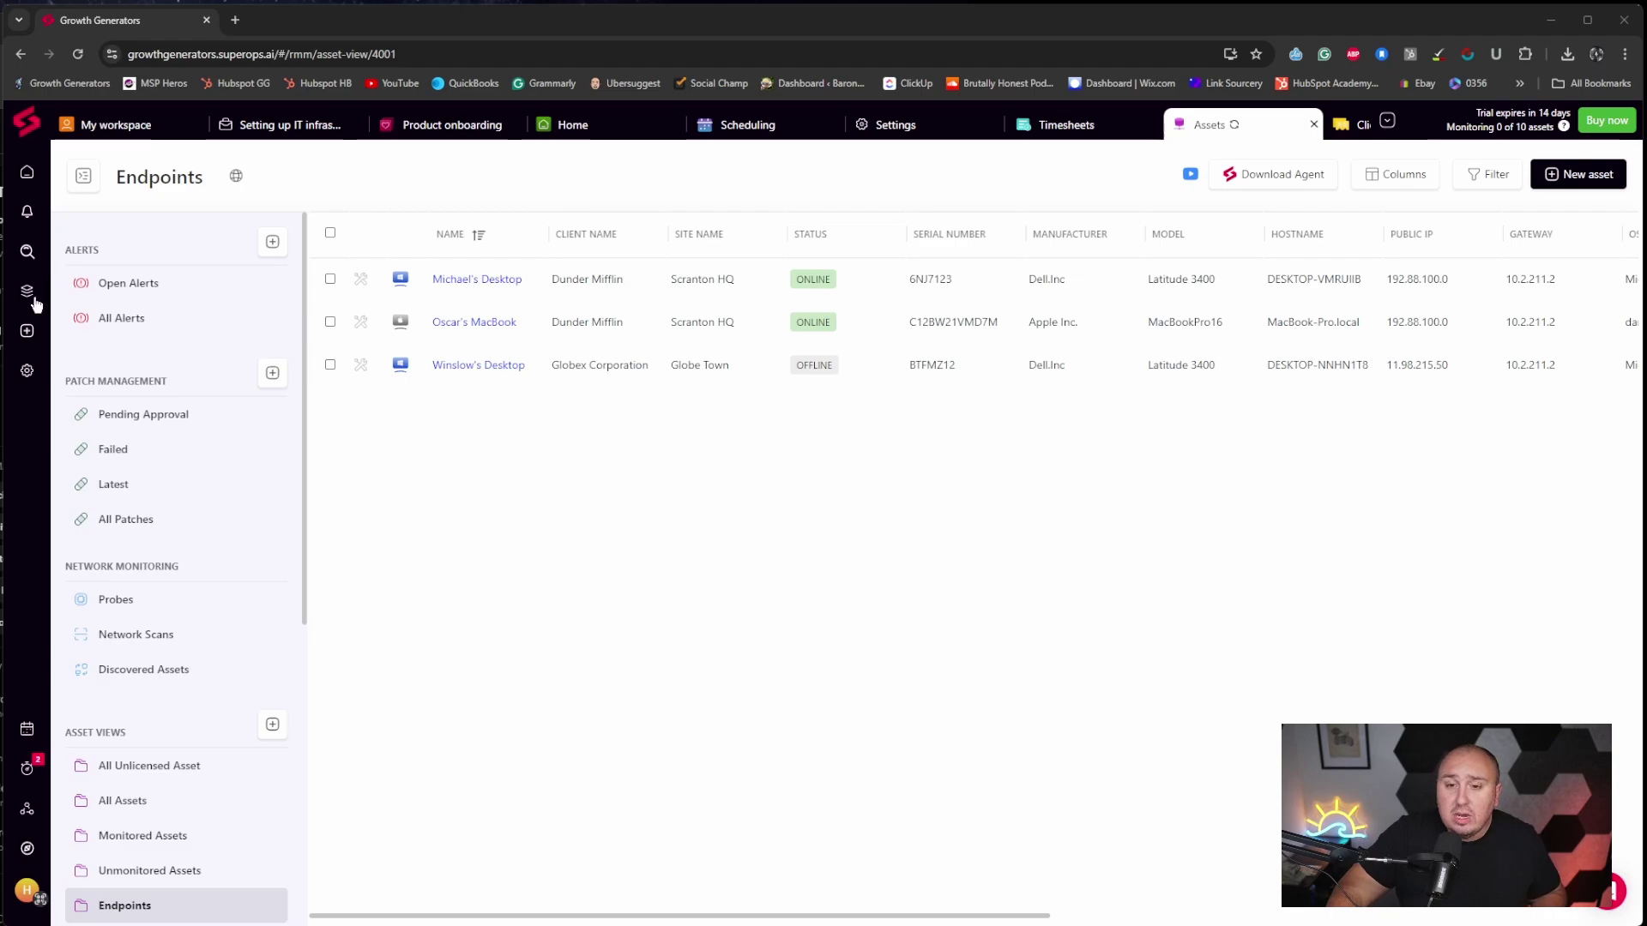
Open the Network monitoring Probes page, then bring up the create-new flyout.
left_click(30, 293)
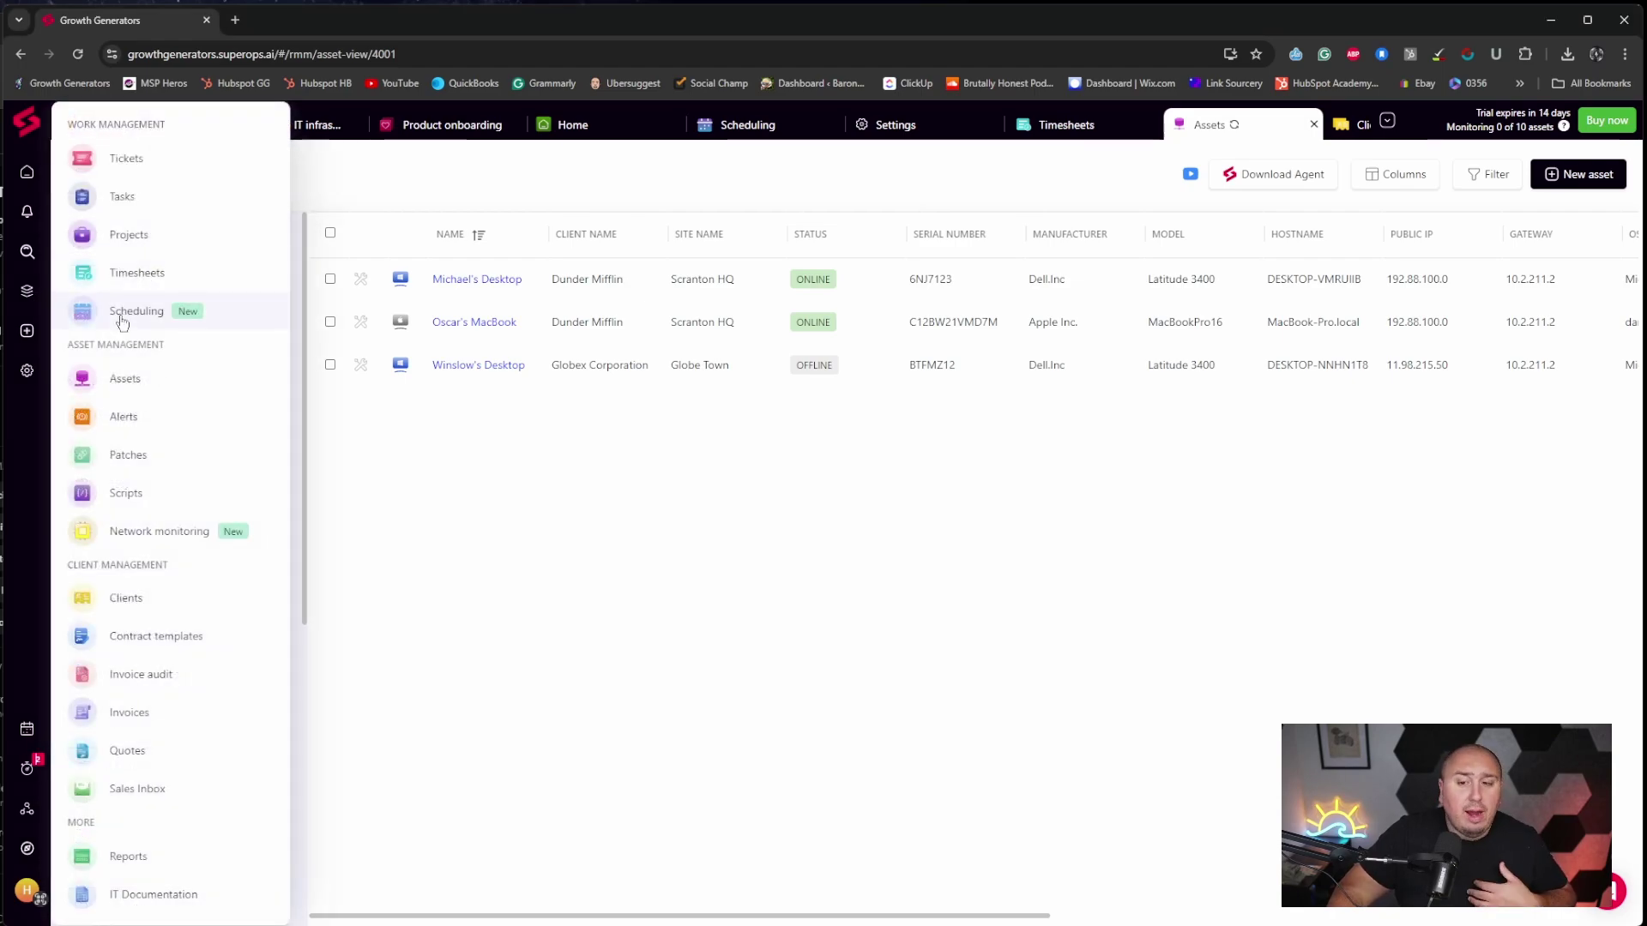
left_click(174, 533)
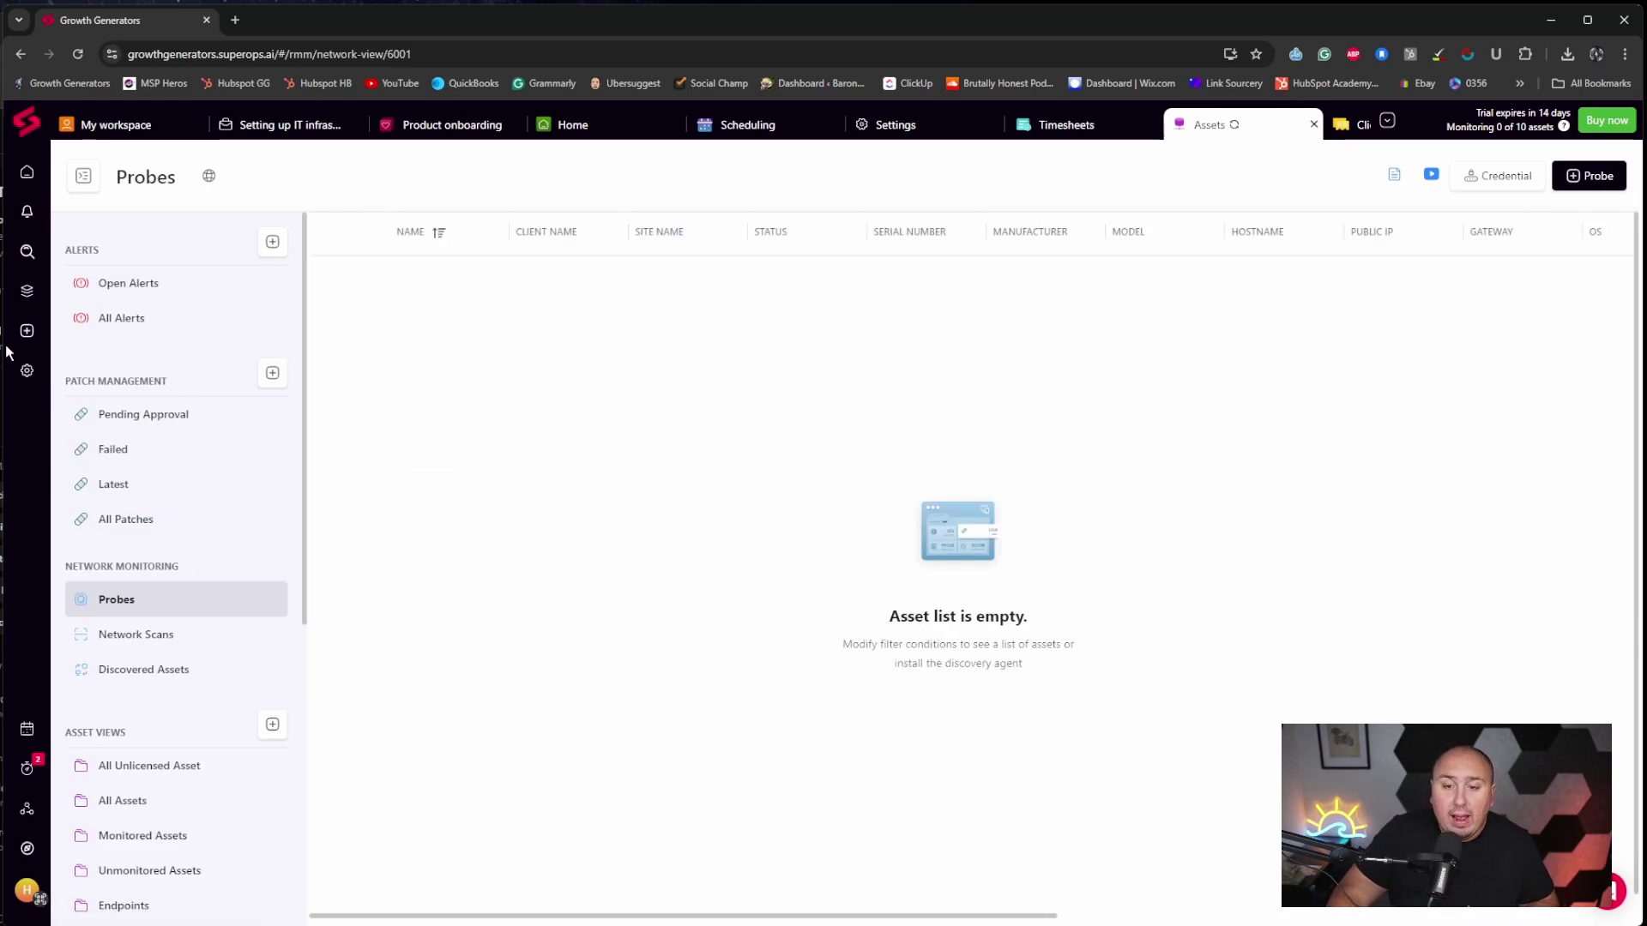
left_click(28, 332)
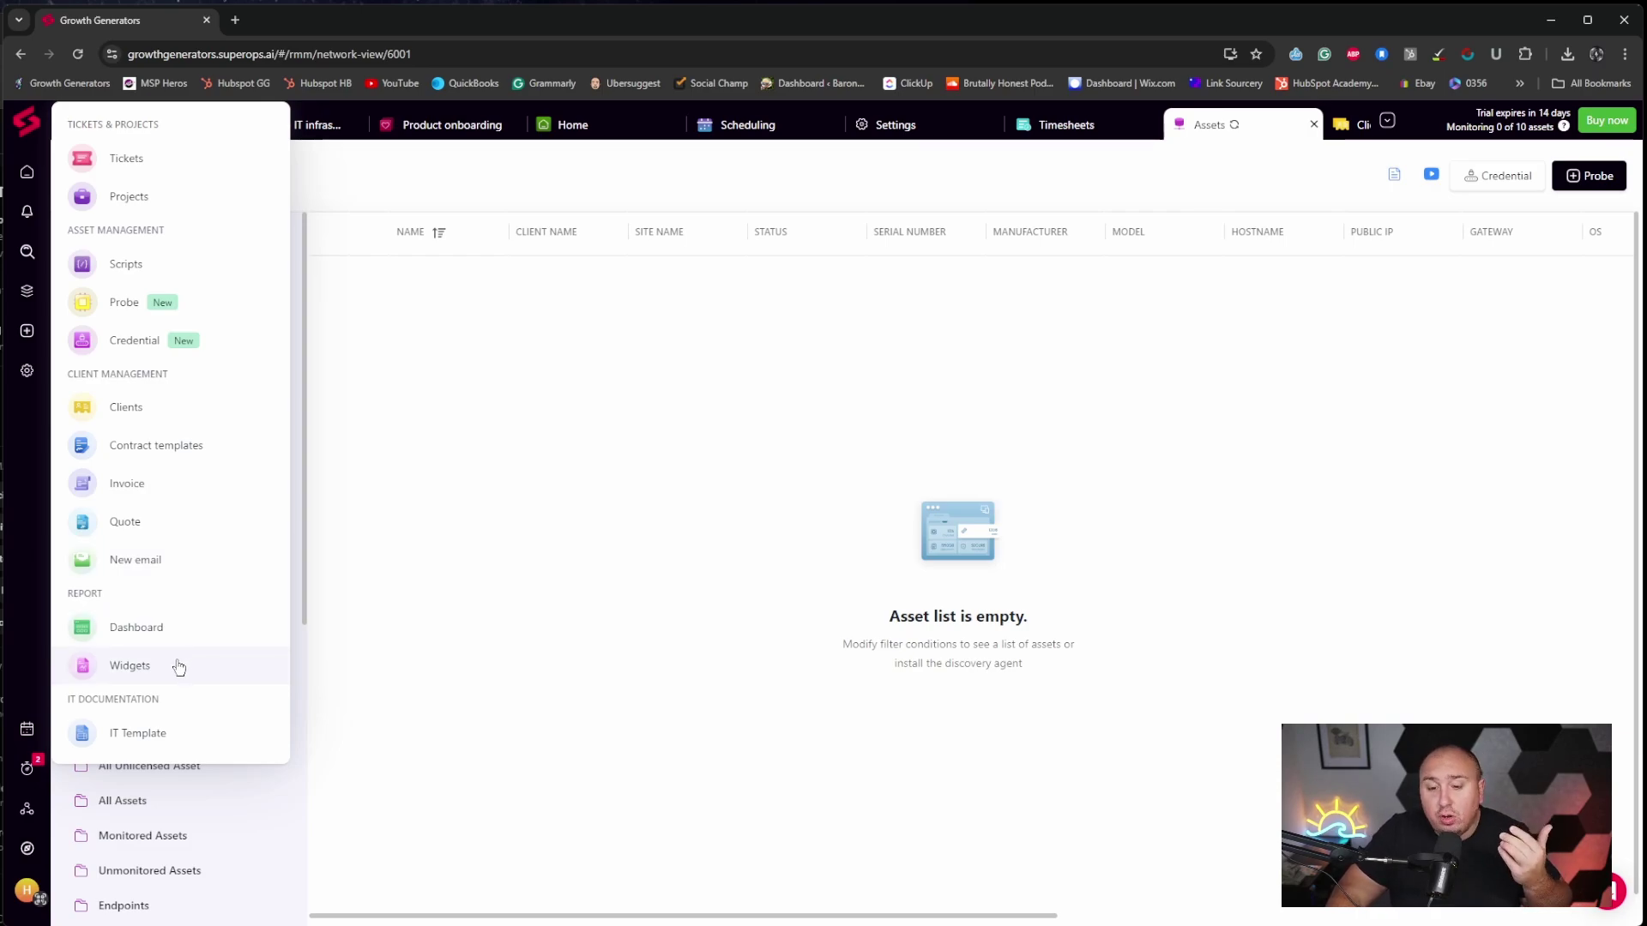
Start a new IT Template document, then load superops.com in a new browser tab.
left_click(170, 736)
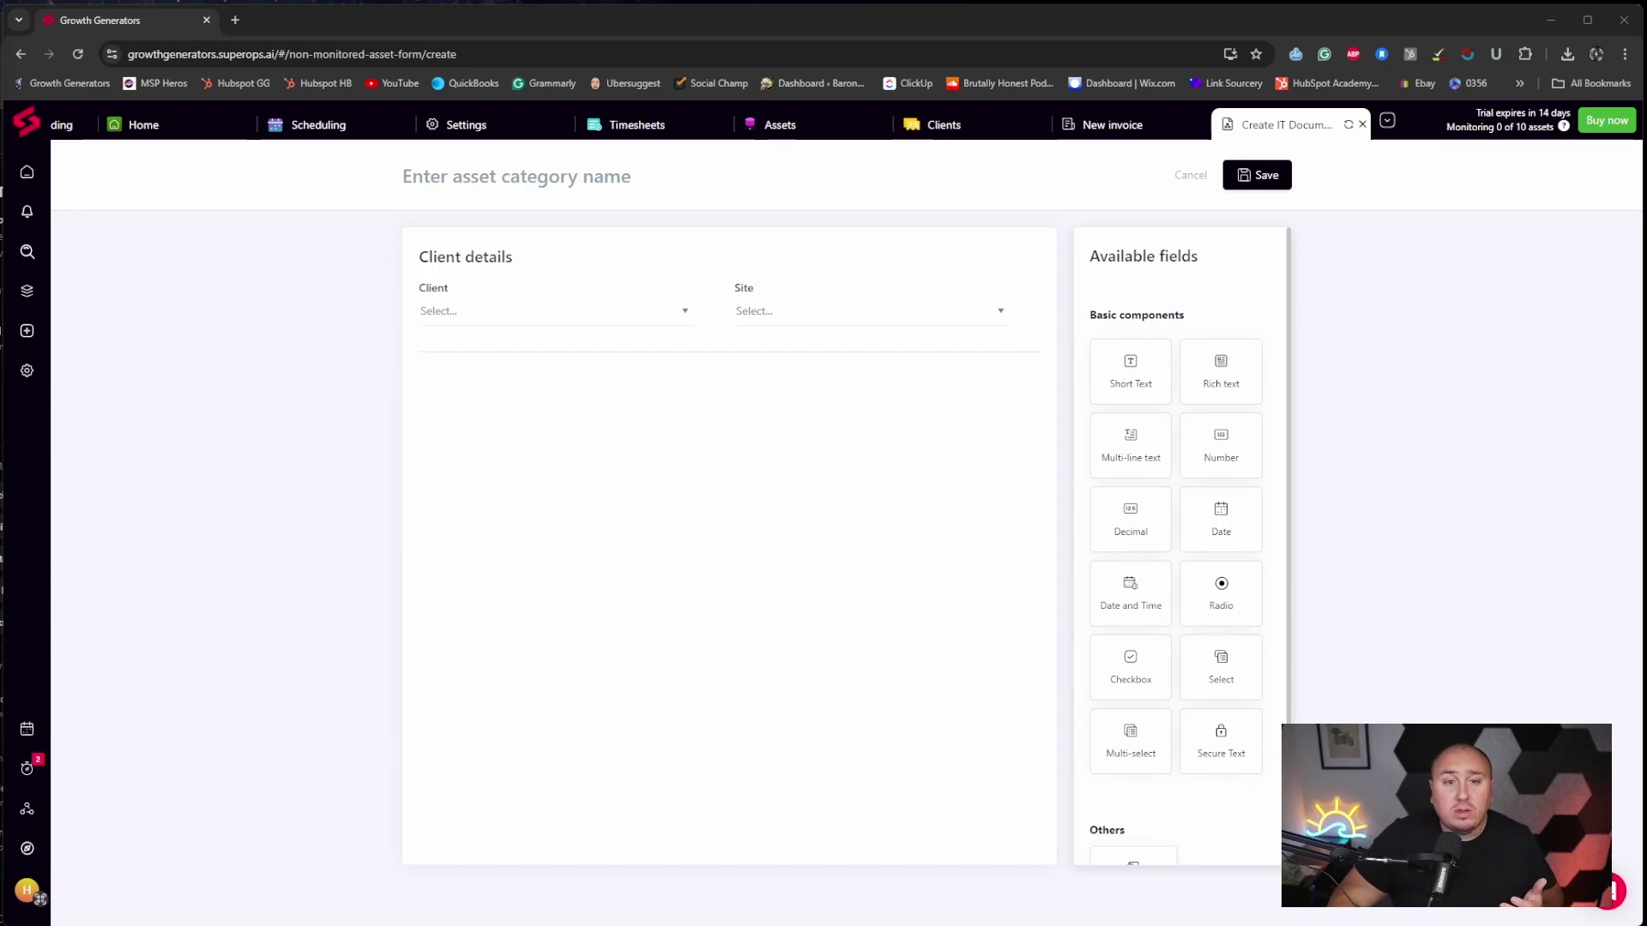
left_click(27, 121)
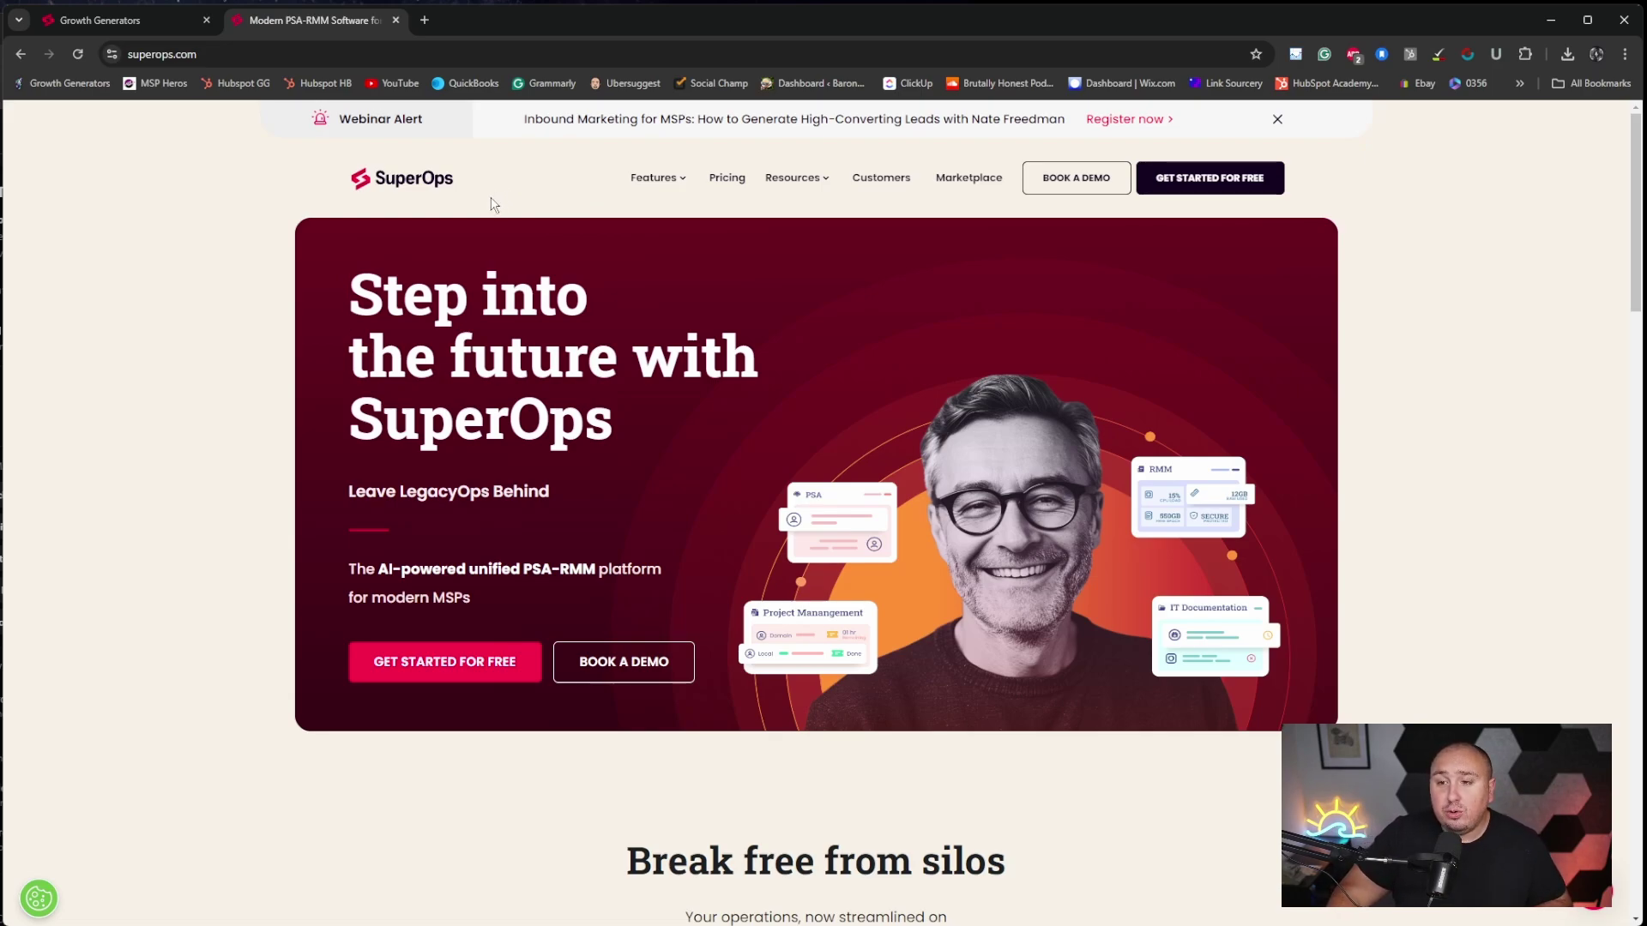
scroll(562, 412, "down", 7)
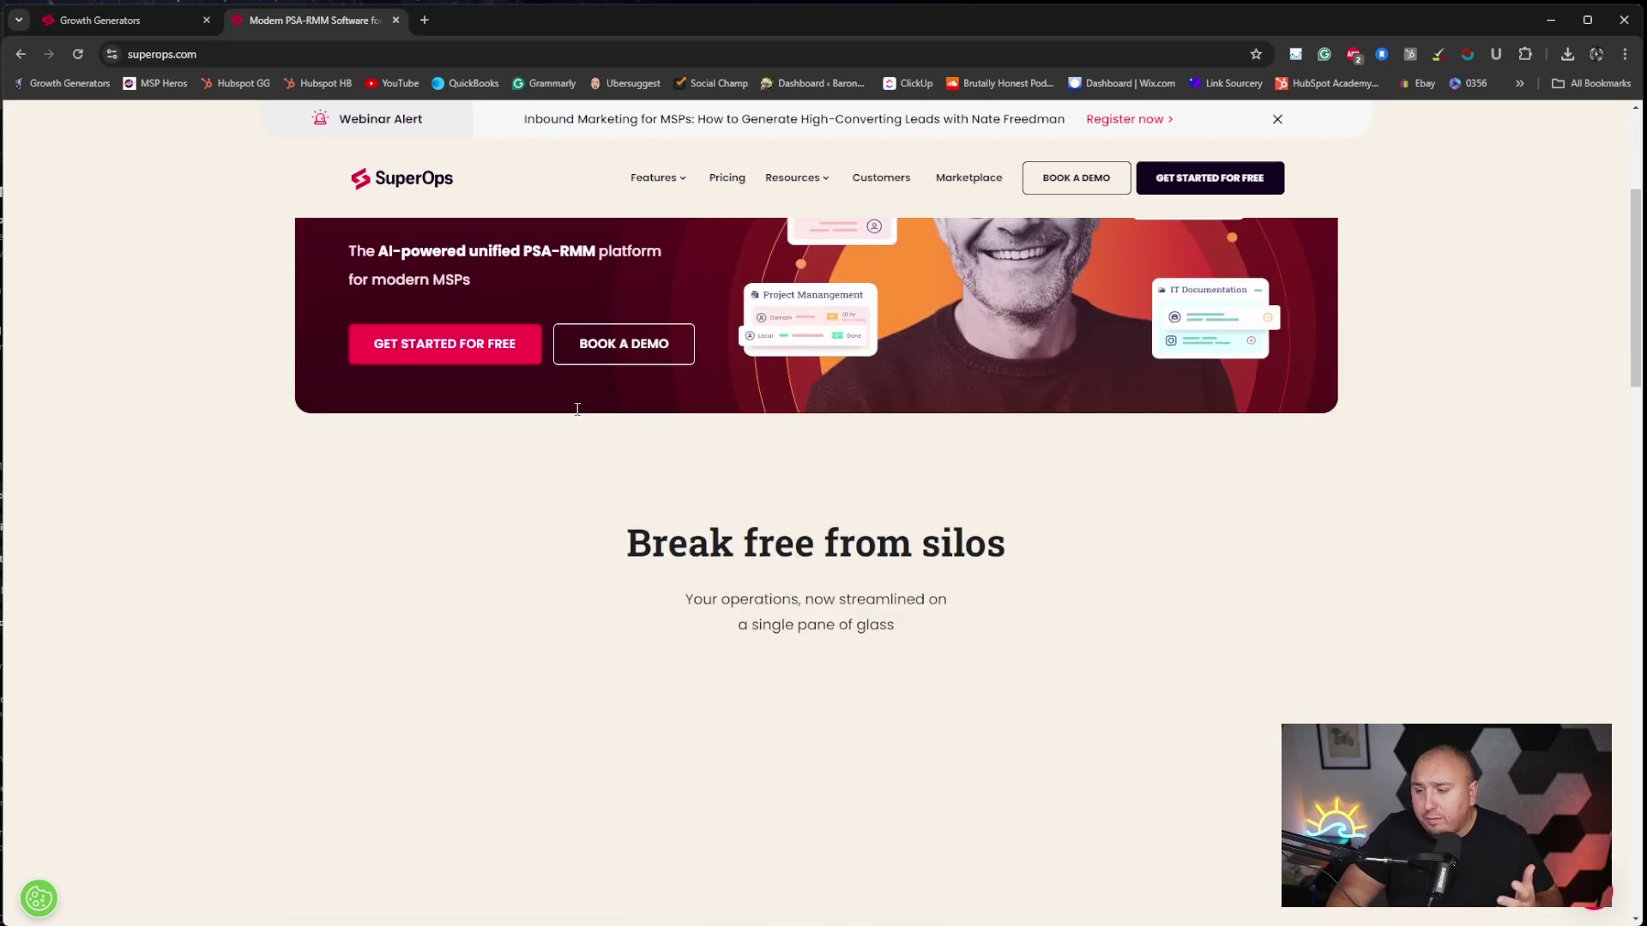
scroll(605, 455, "down", 4)
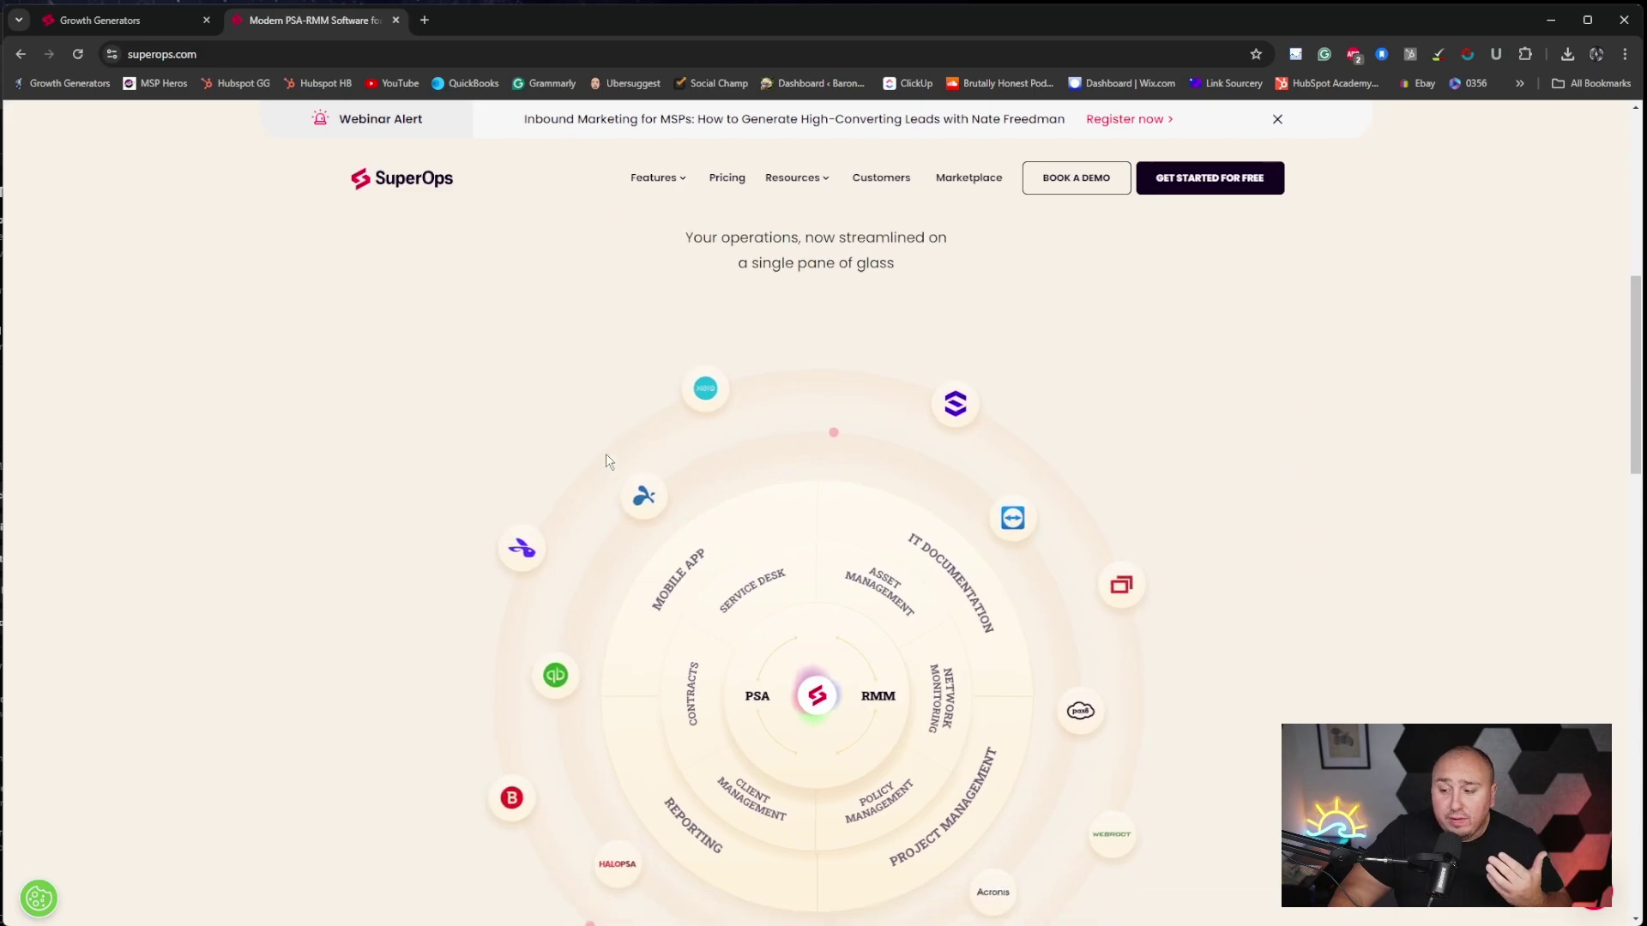
scroll(772, 456, "up", 2)
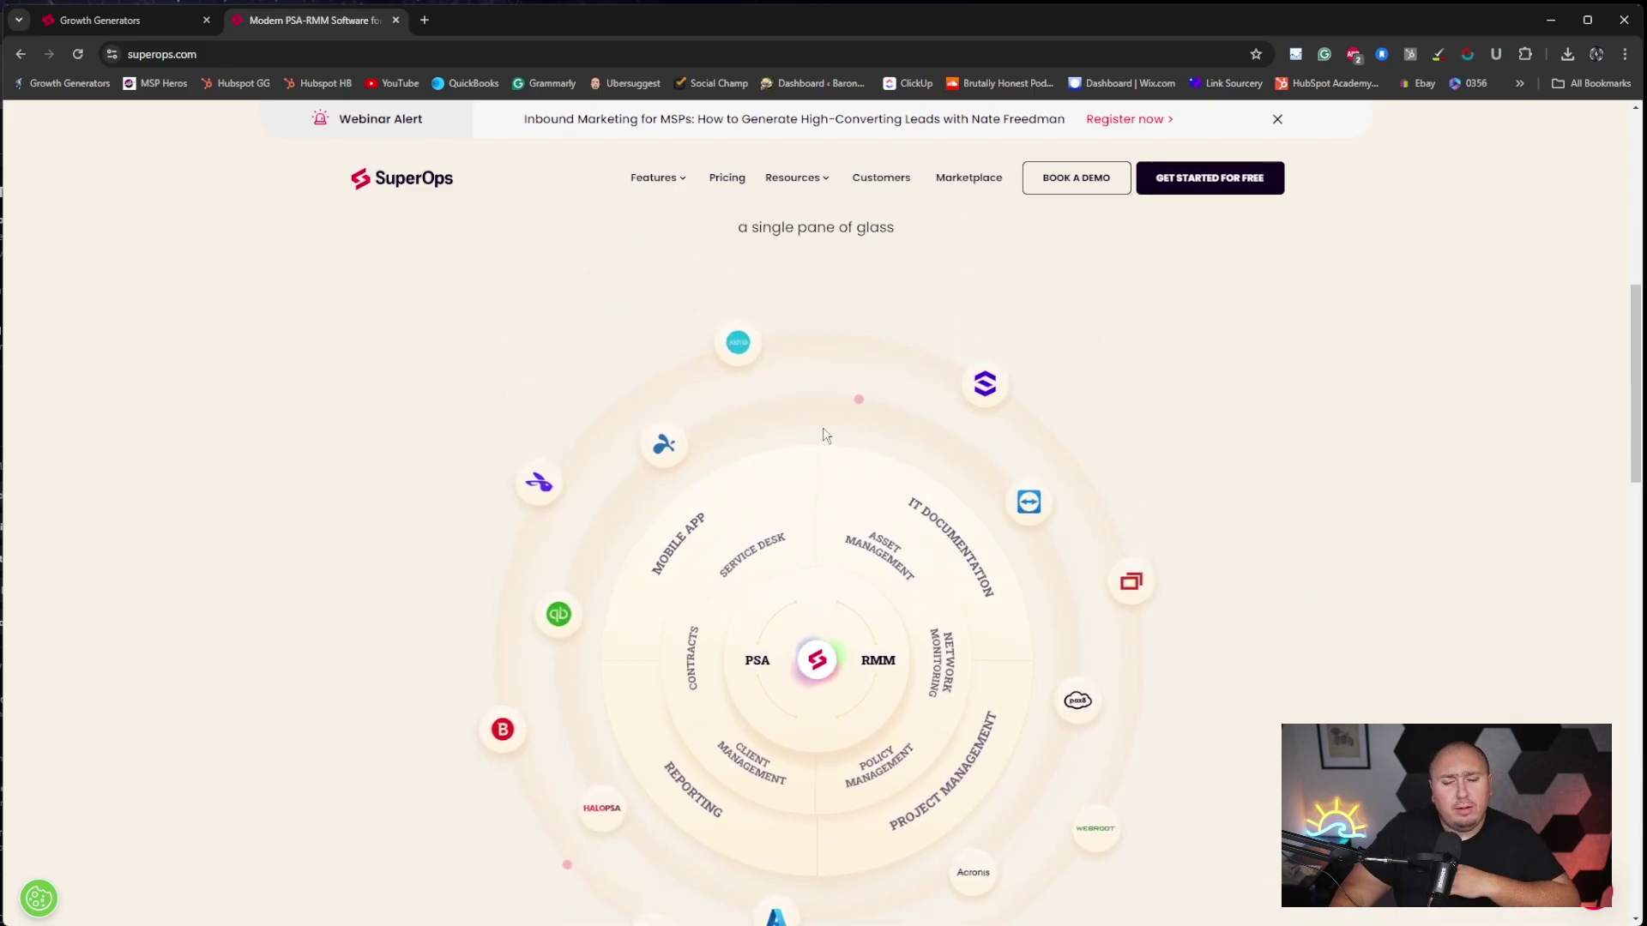
scroll(823, 438, "down", 1)
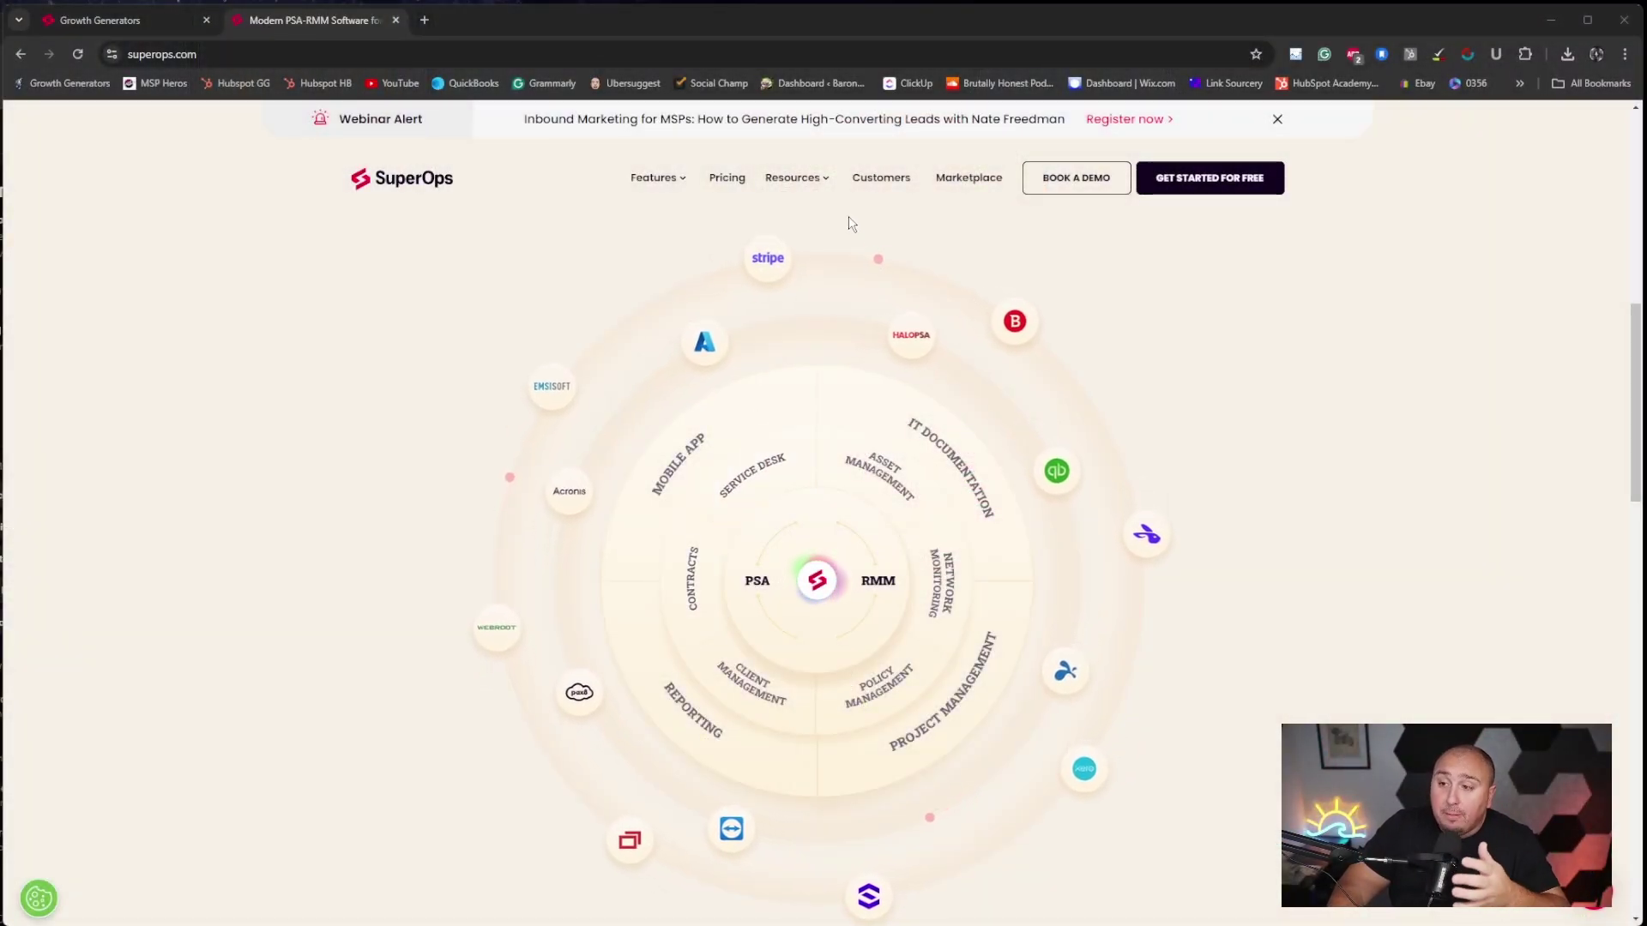
On the SuperOps Pricing page, expand Compare plans and features across the four tiers.
left_click(721, 180)
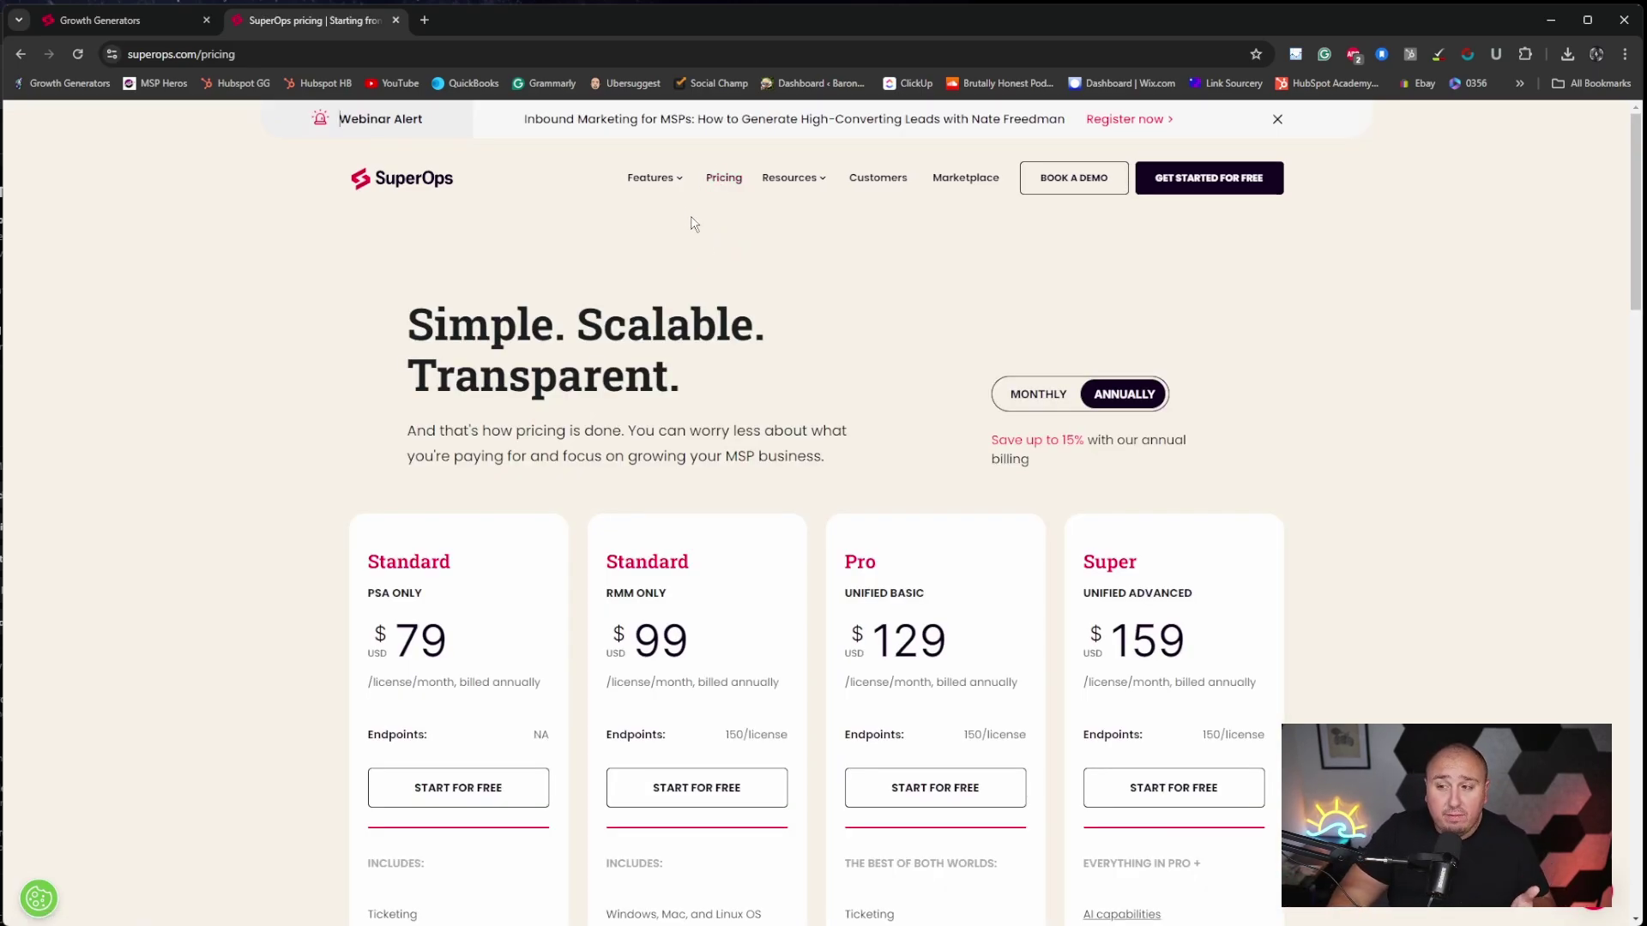
mouse_move(673, 184)
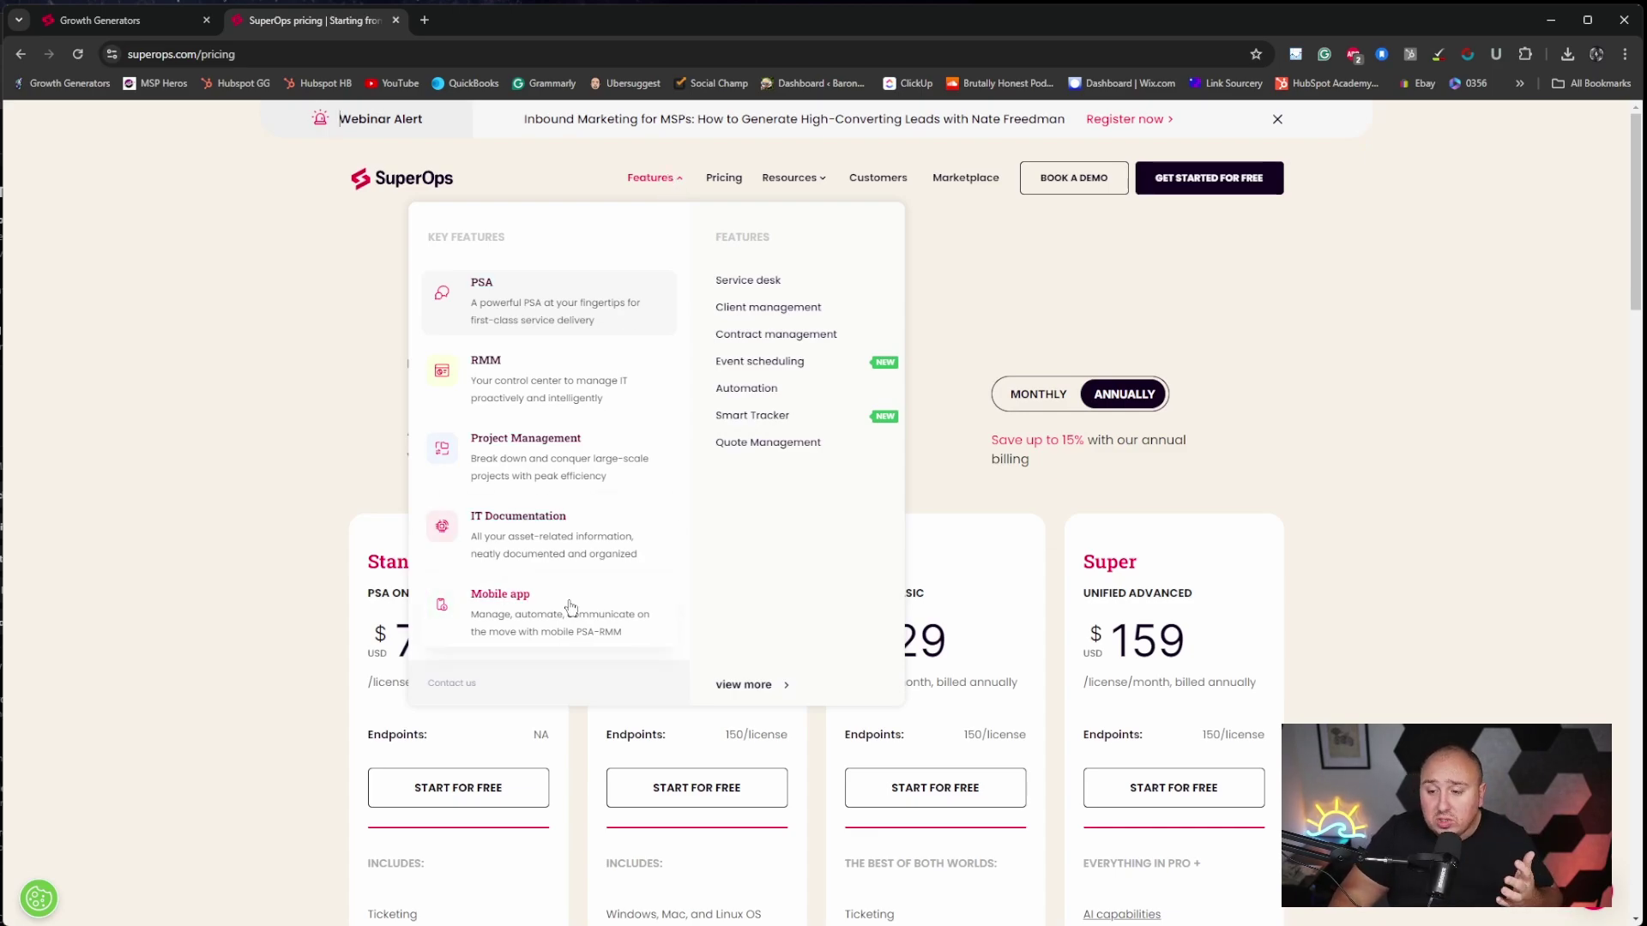
scroll(287, 615, "down", 6)
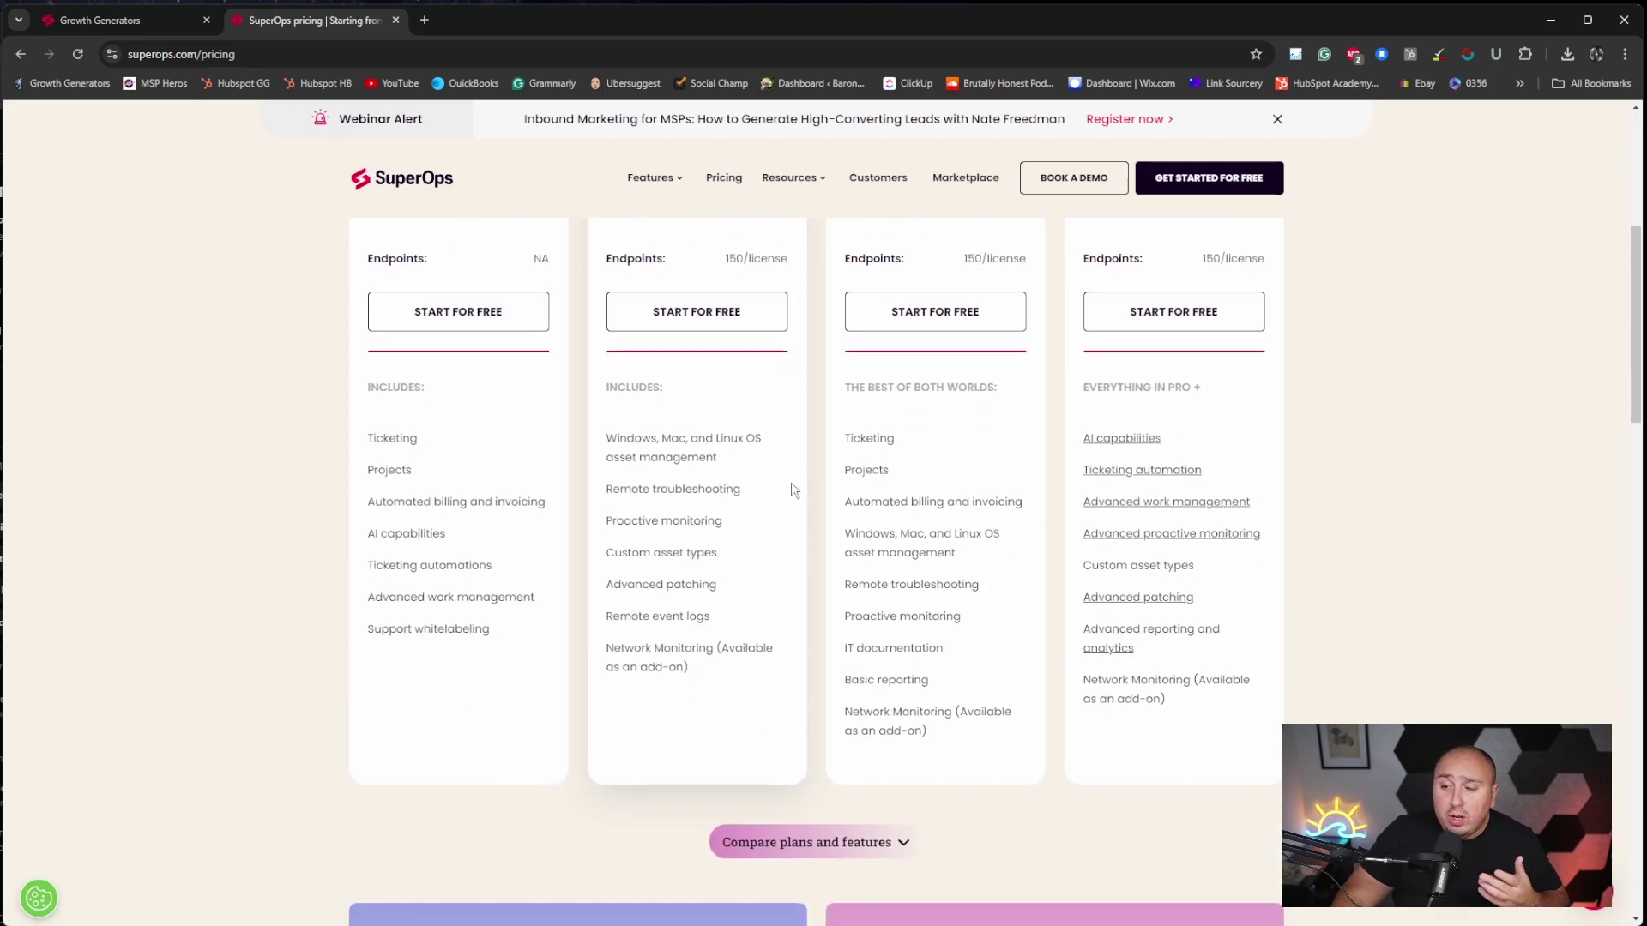
left_click(832, 763)
scroll(868, 680, "down", 5)
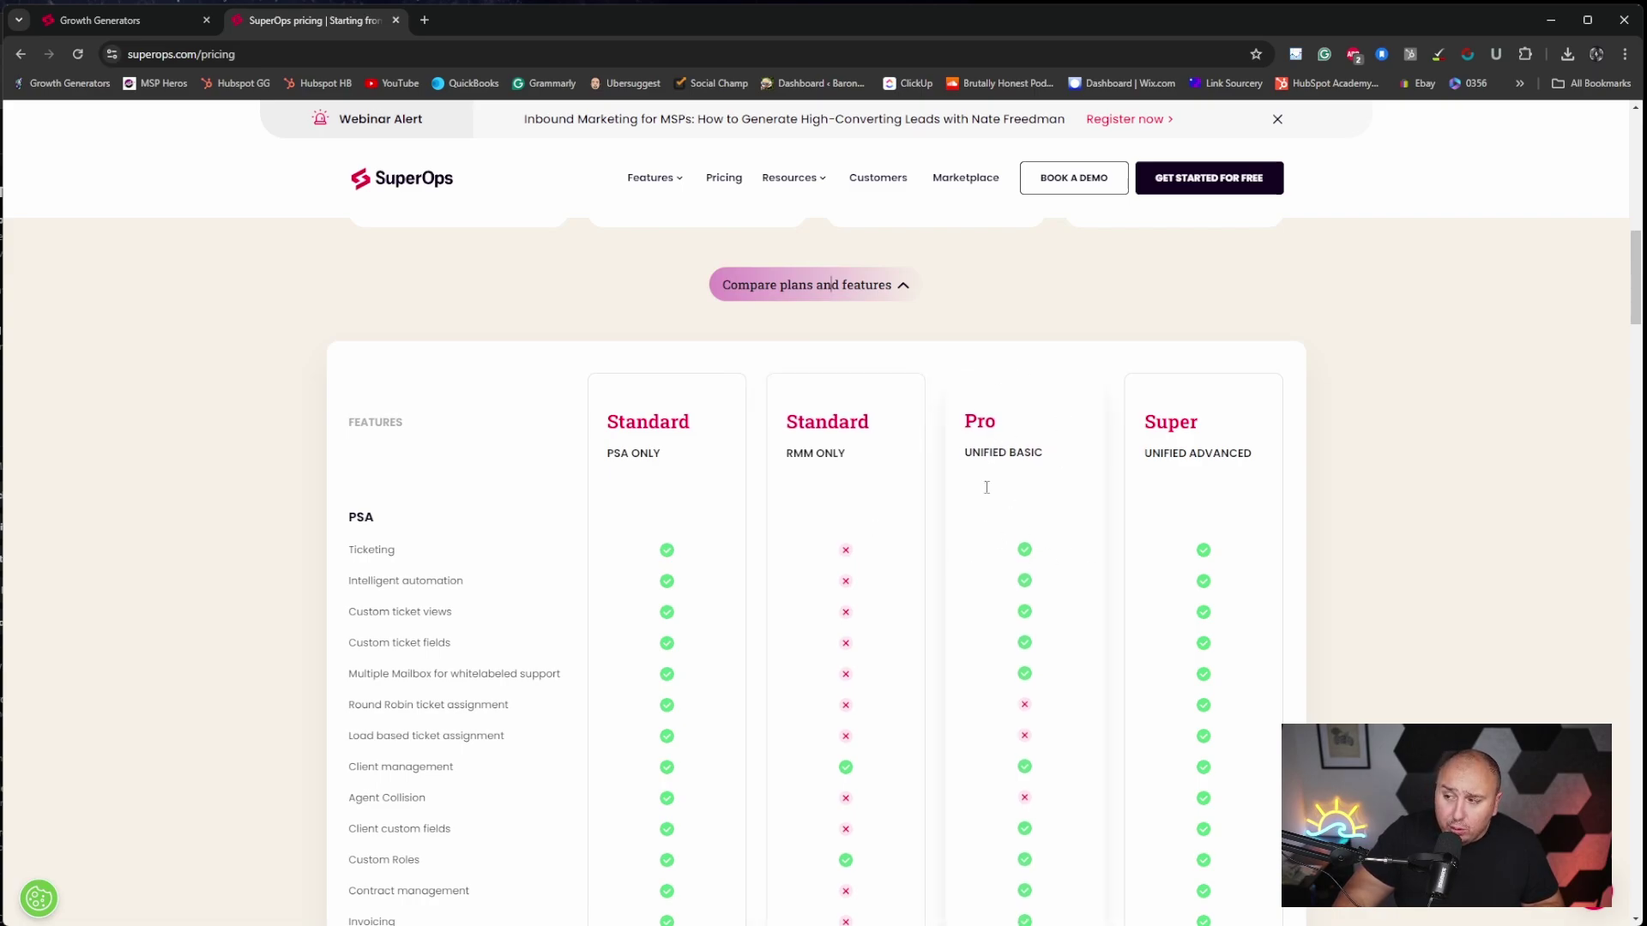
Review the plan comparison table, then return to the unnamed IT document form in the Growth Generators app.
scroll(1087, 558, "up", 10)
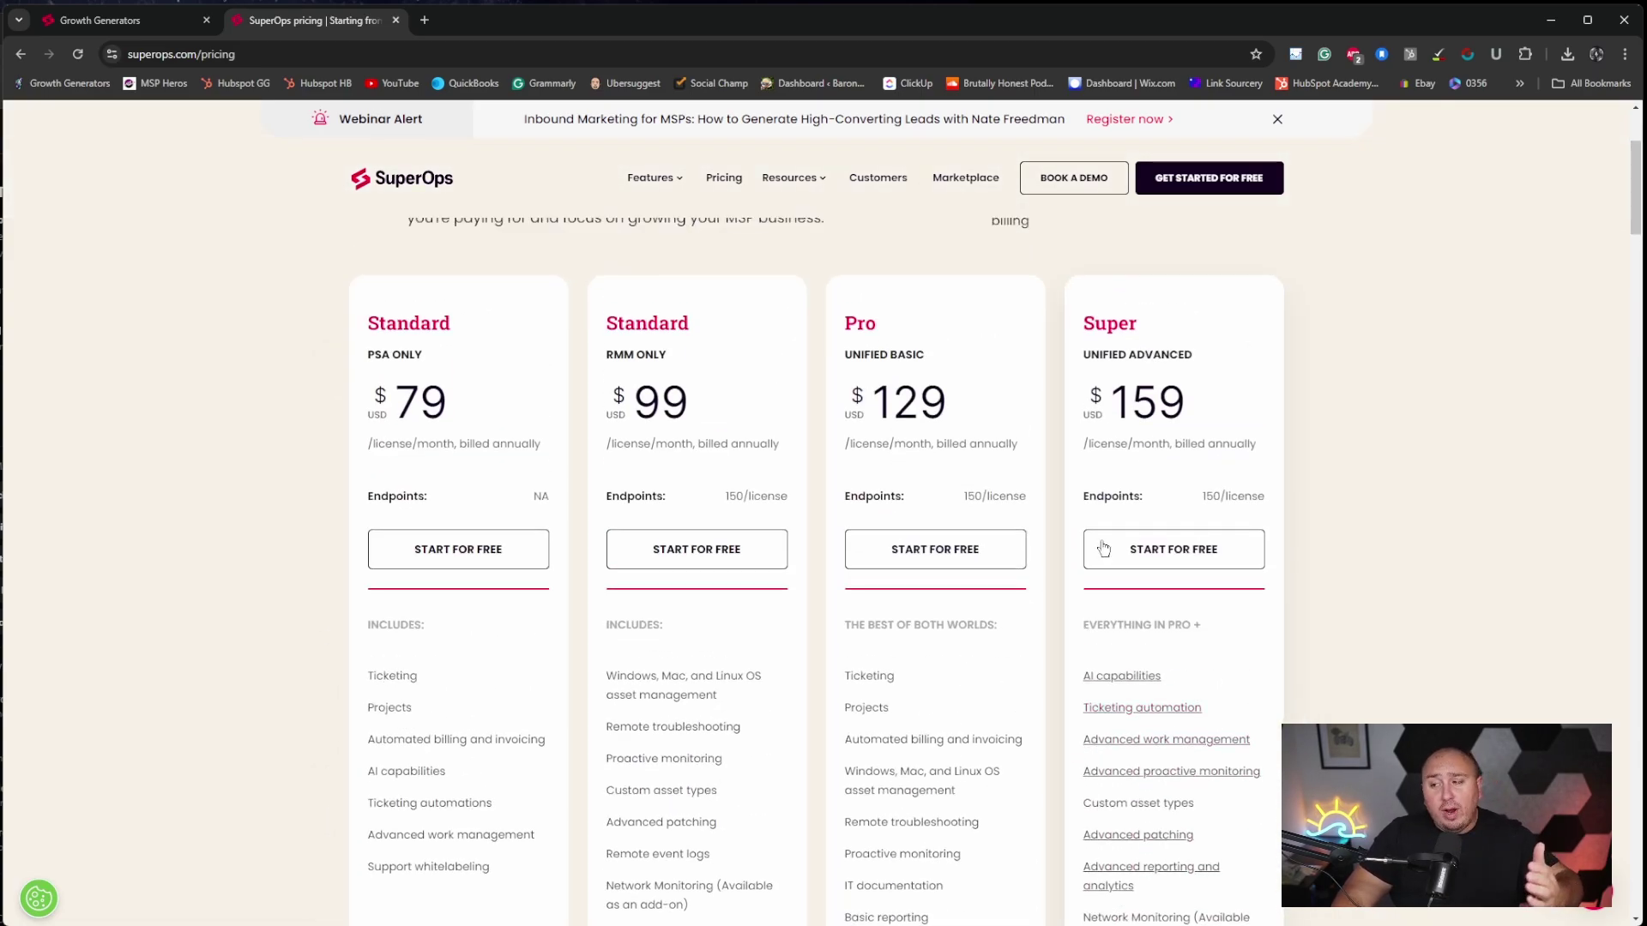
scroll(1149, 480, "down", 10)
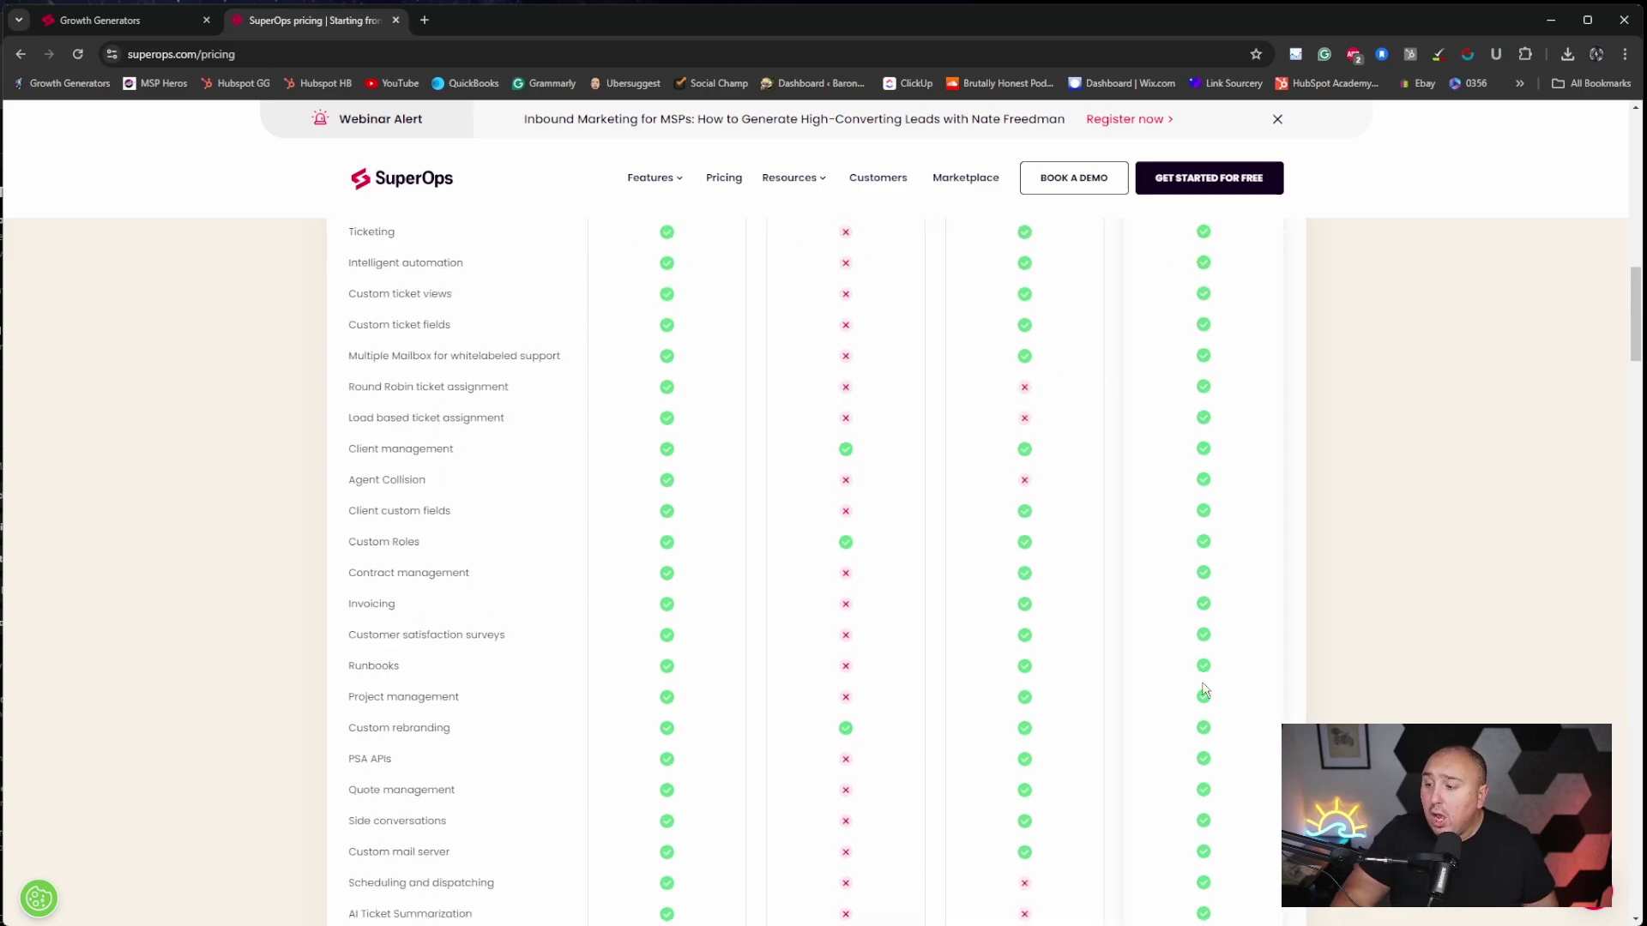
scroll(1204, 691, "down", 5)
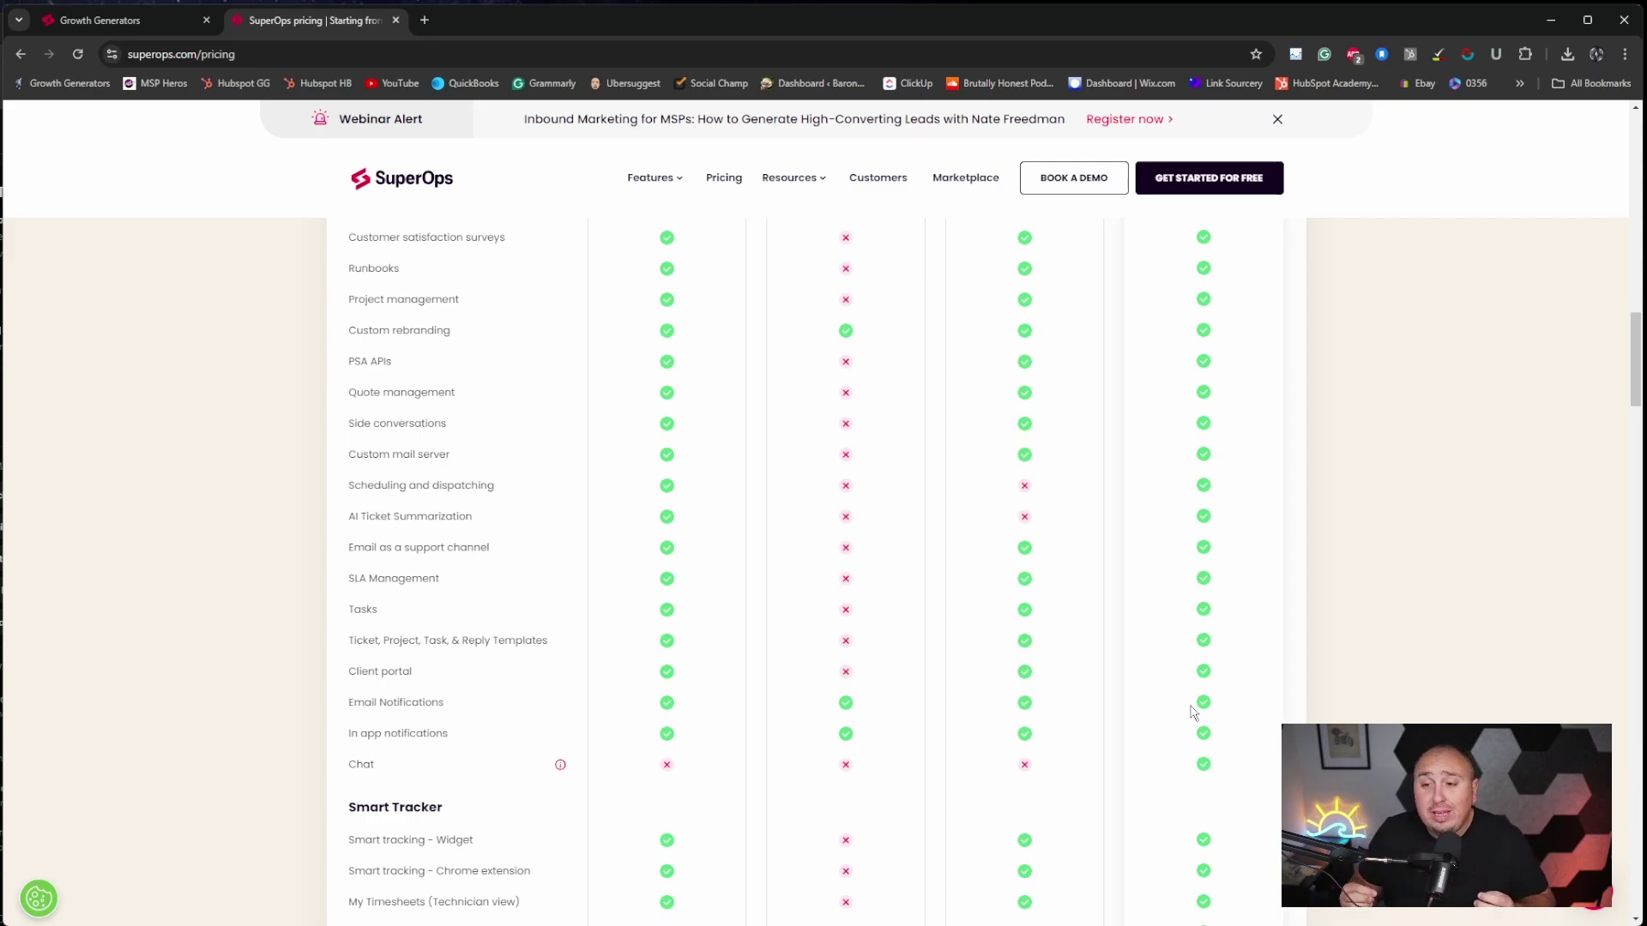
scroll(312, 449, "up", 15)
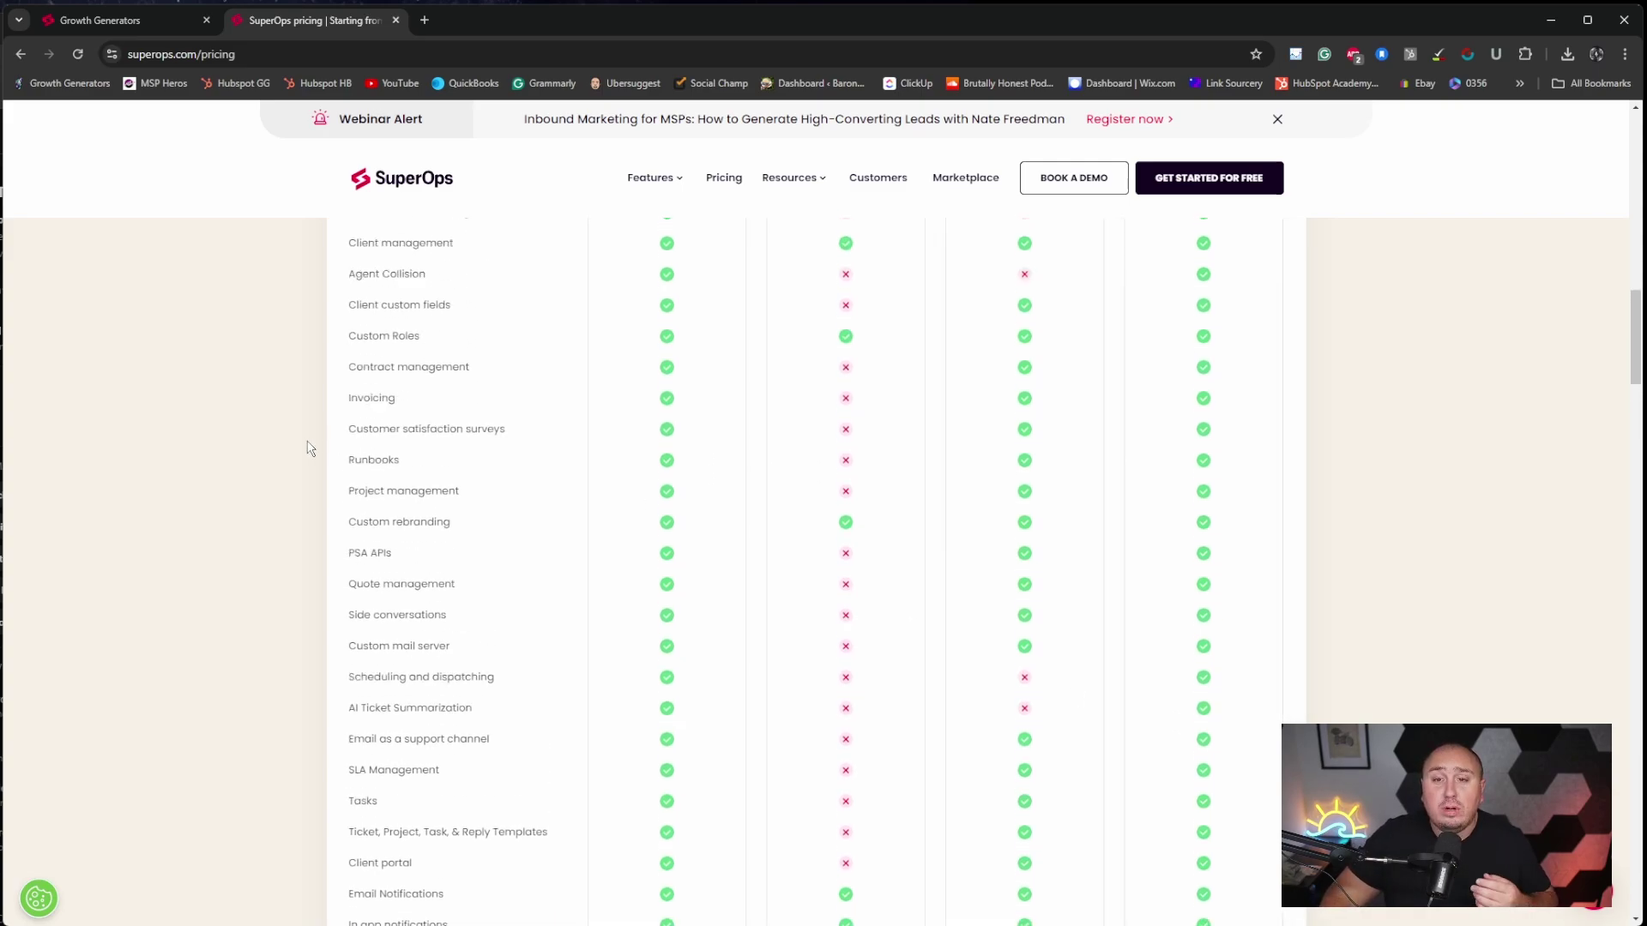
left_click(114, 18)
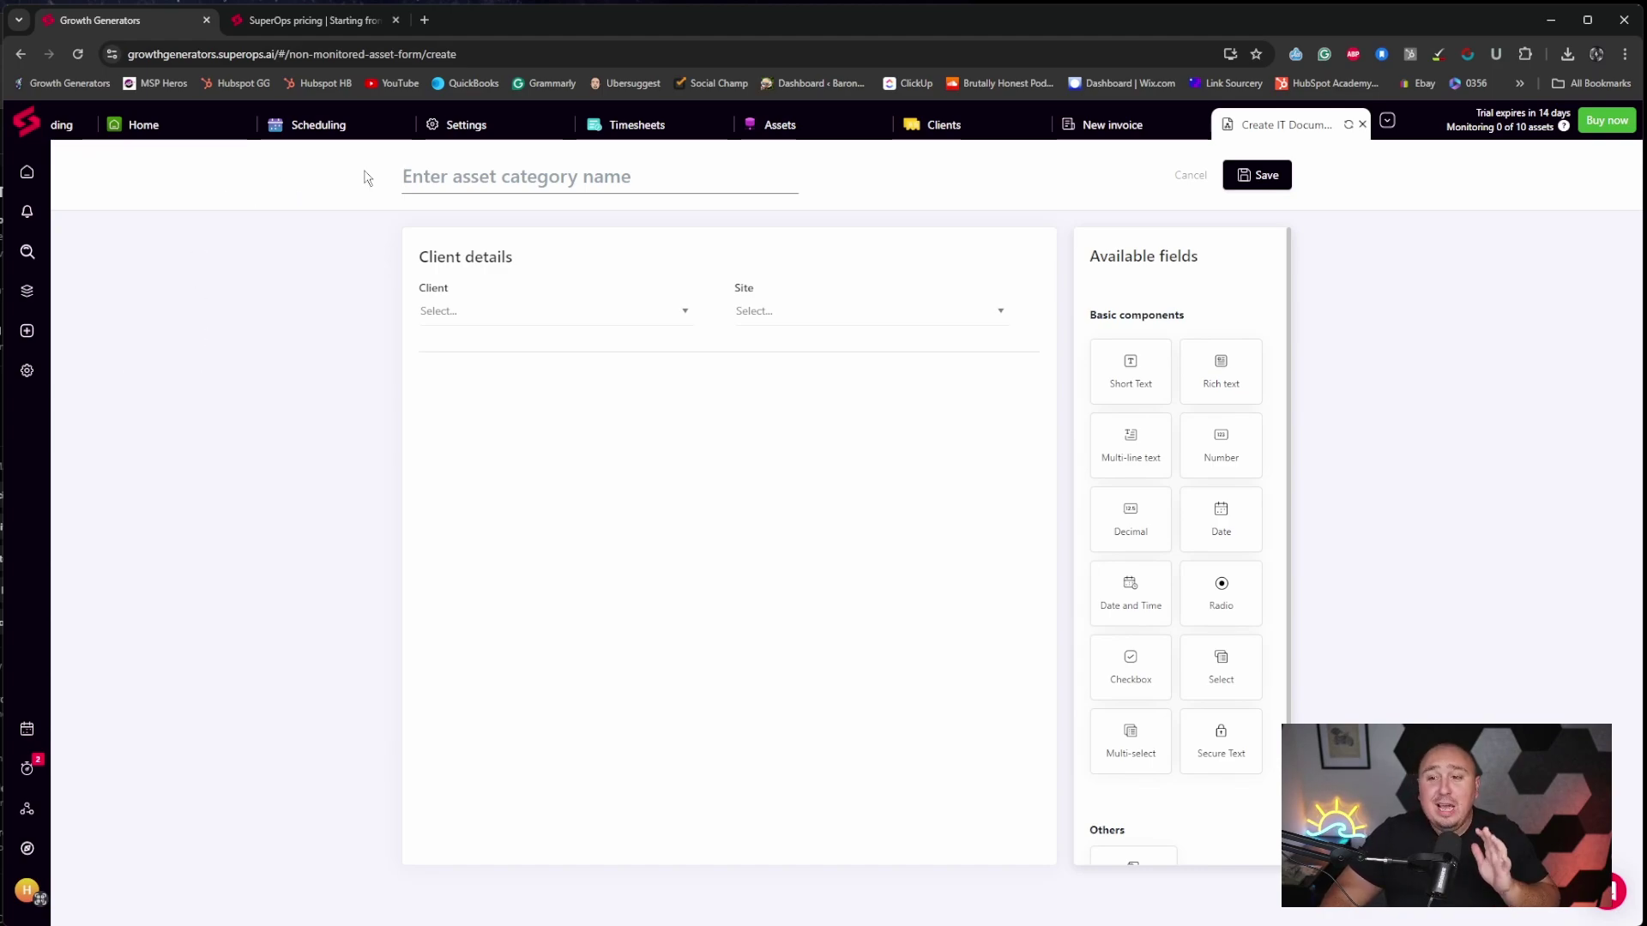
Close the Create IT Document and New invoice tabs, then return to the top of the pricing page.
left_click(1364, 124)
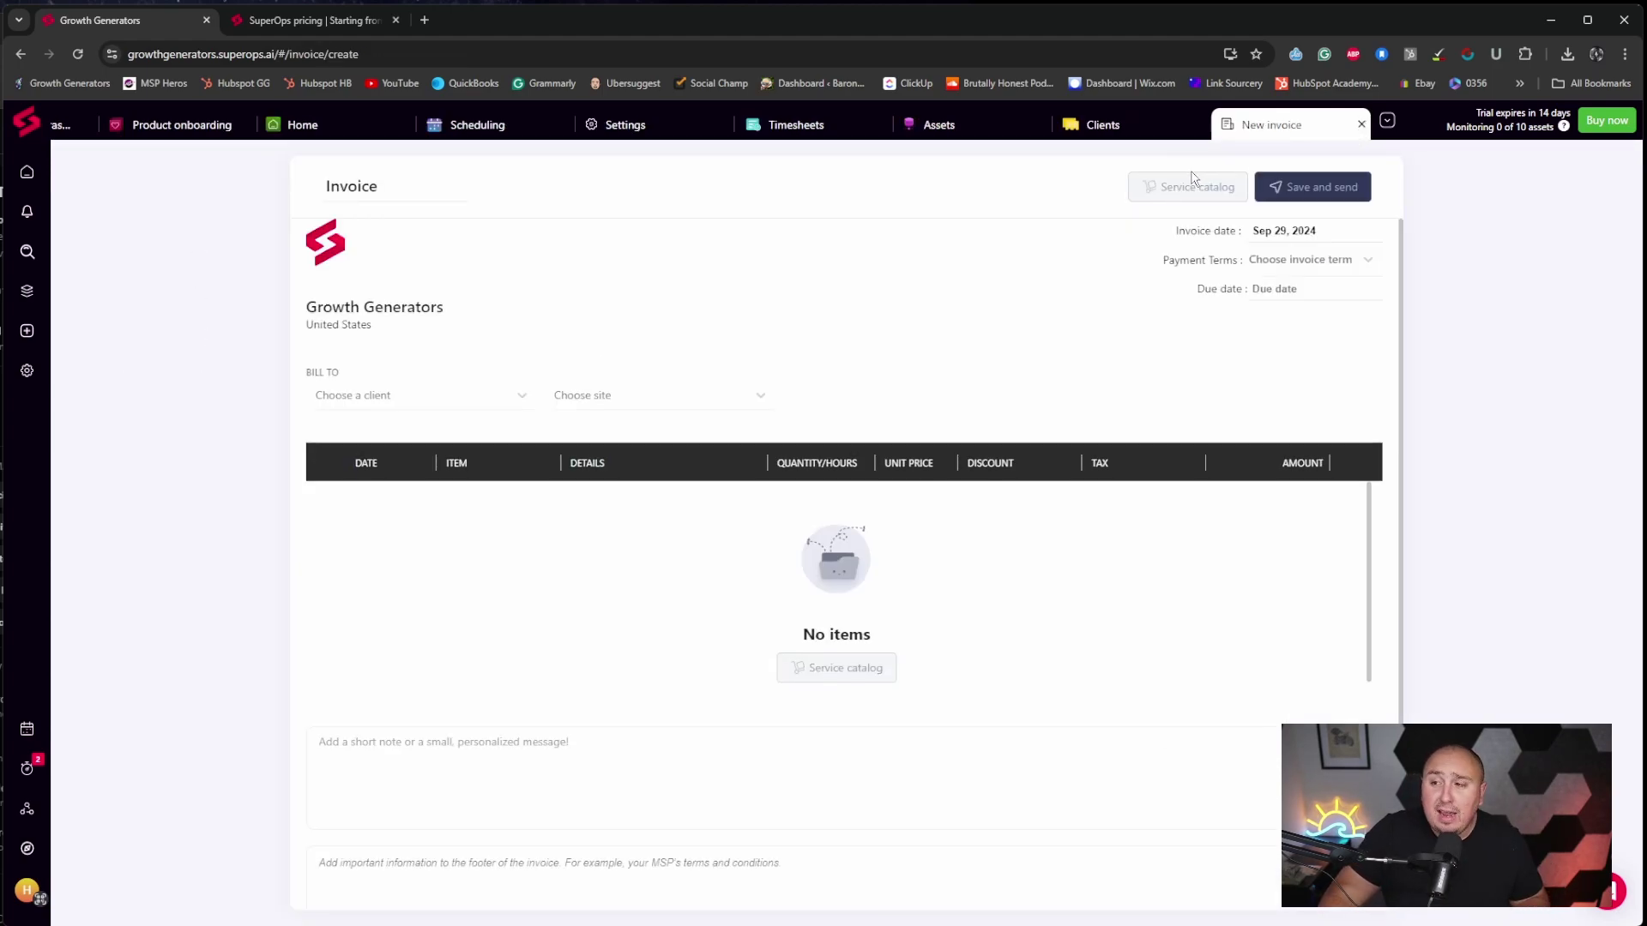
left_click(1360, 125)
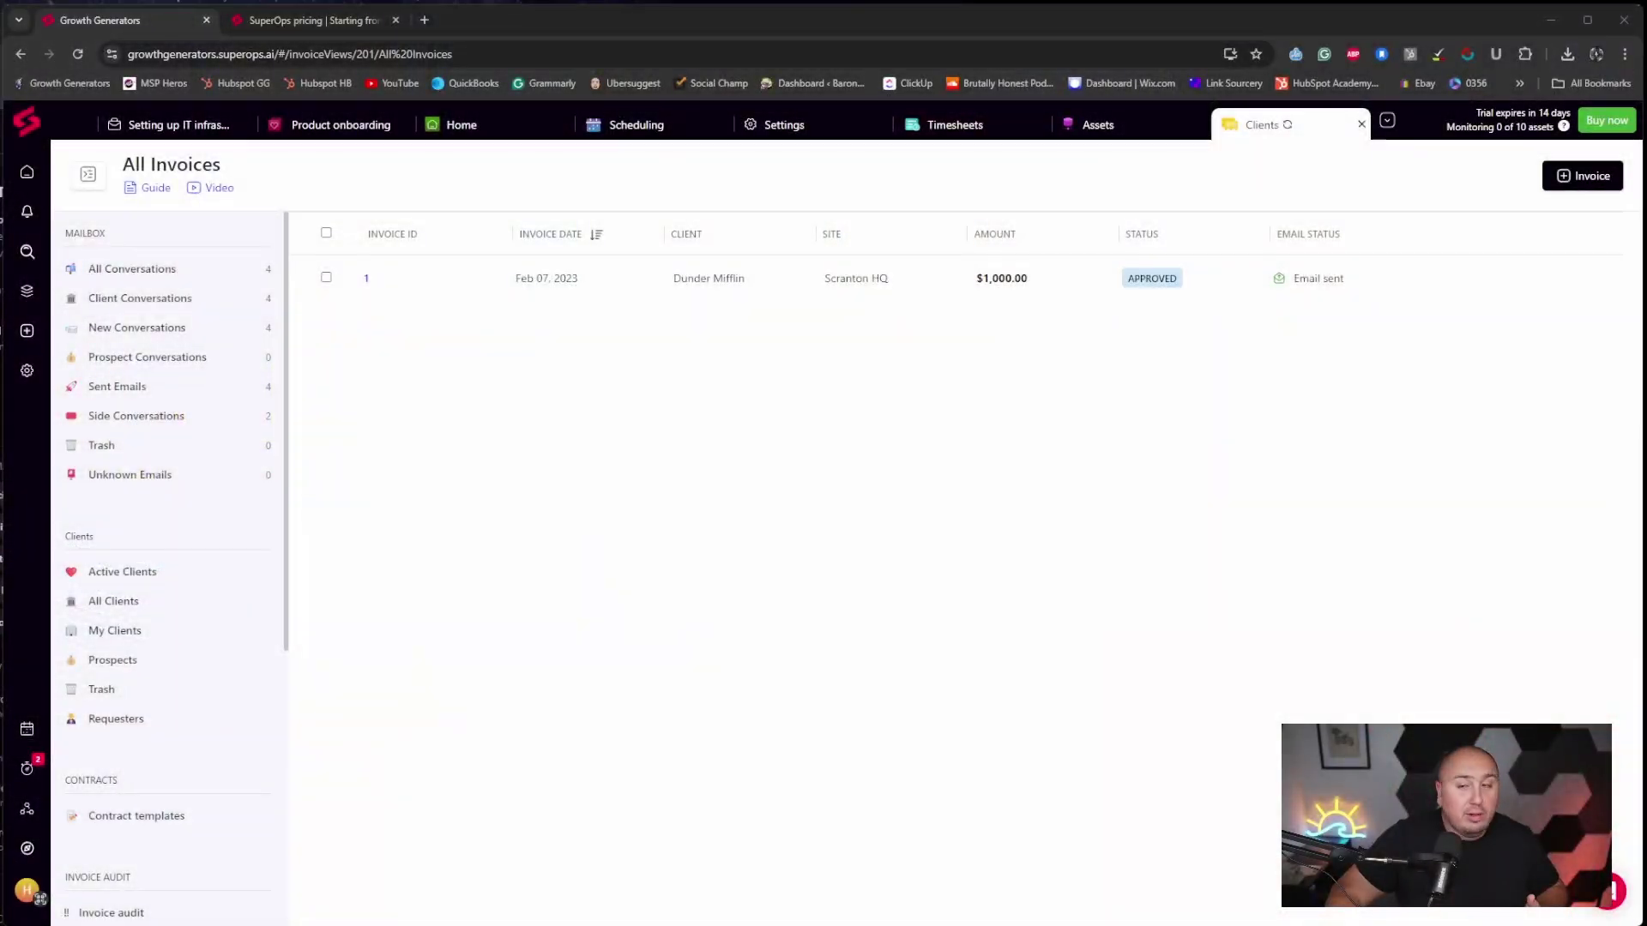
left_click(326, 12)
scroll(630, 326, "up", 10)
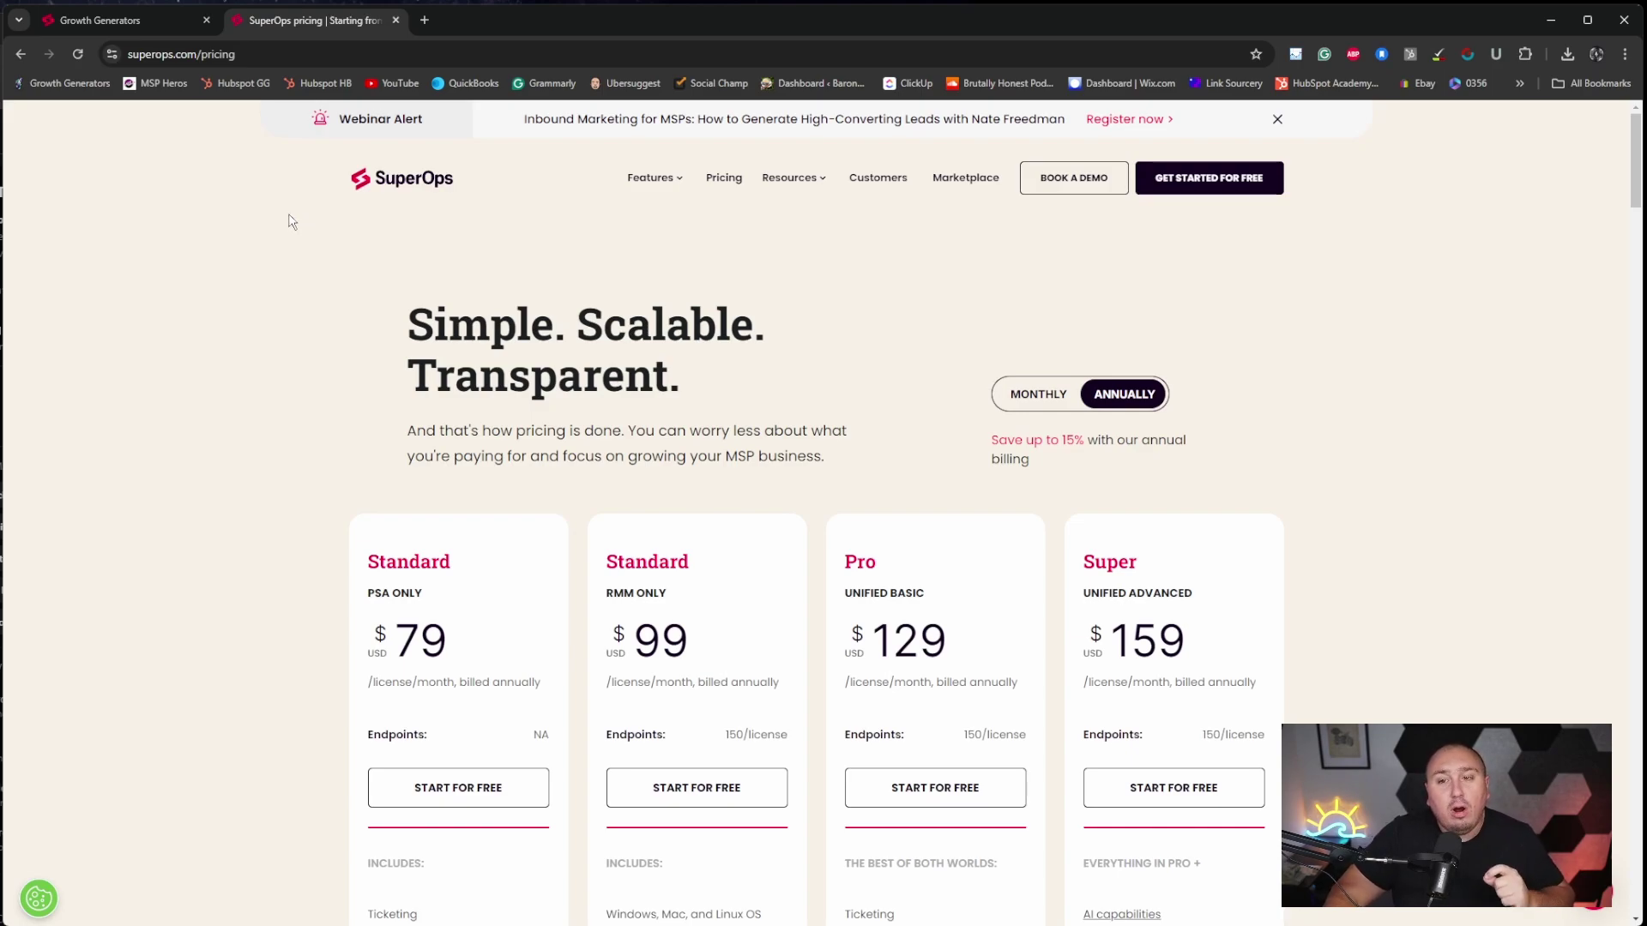
Return to the SuperOps homepage via the site header logo.
left_click(438, 194)
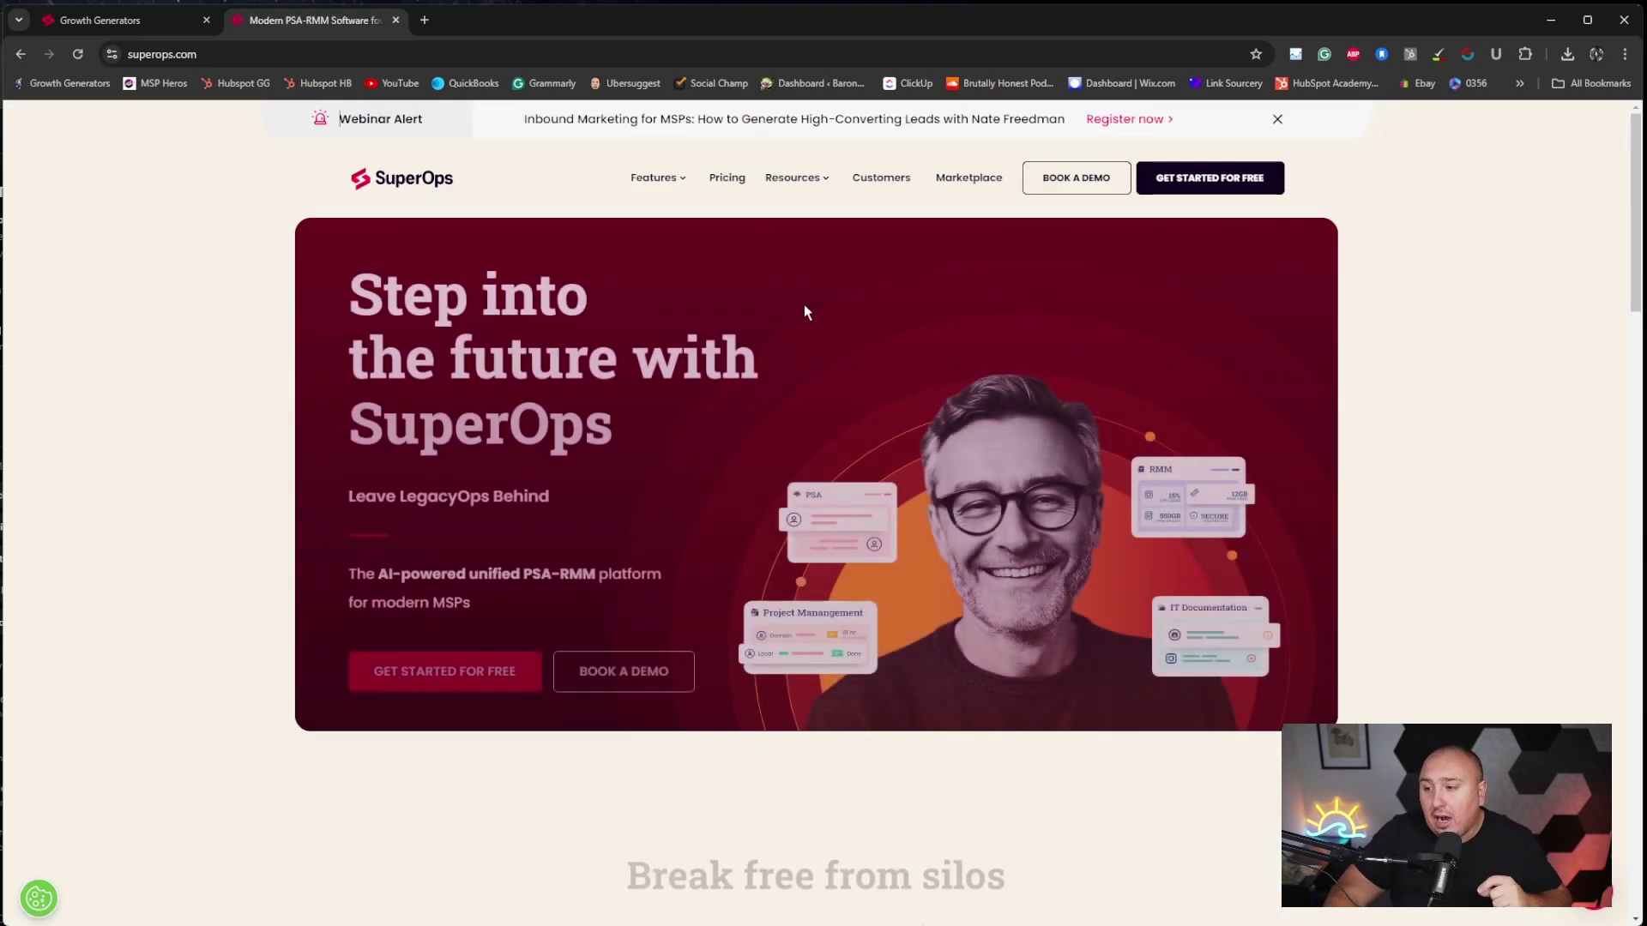